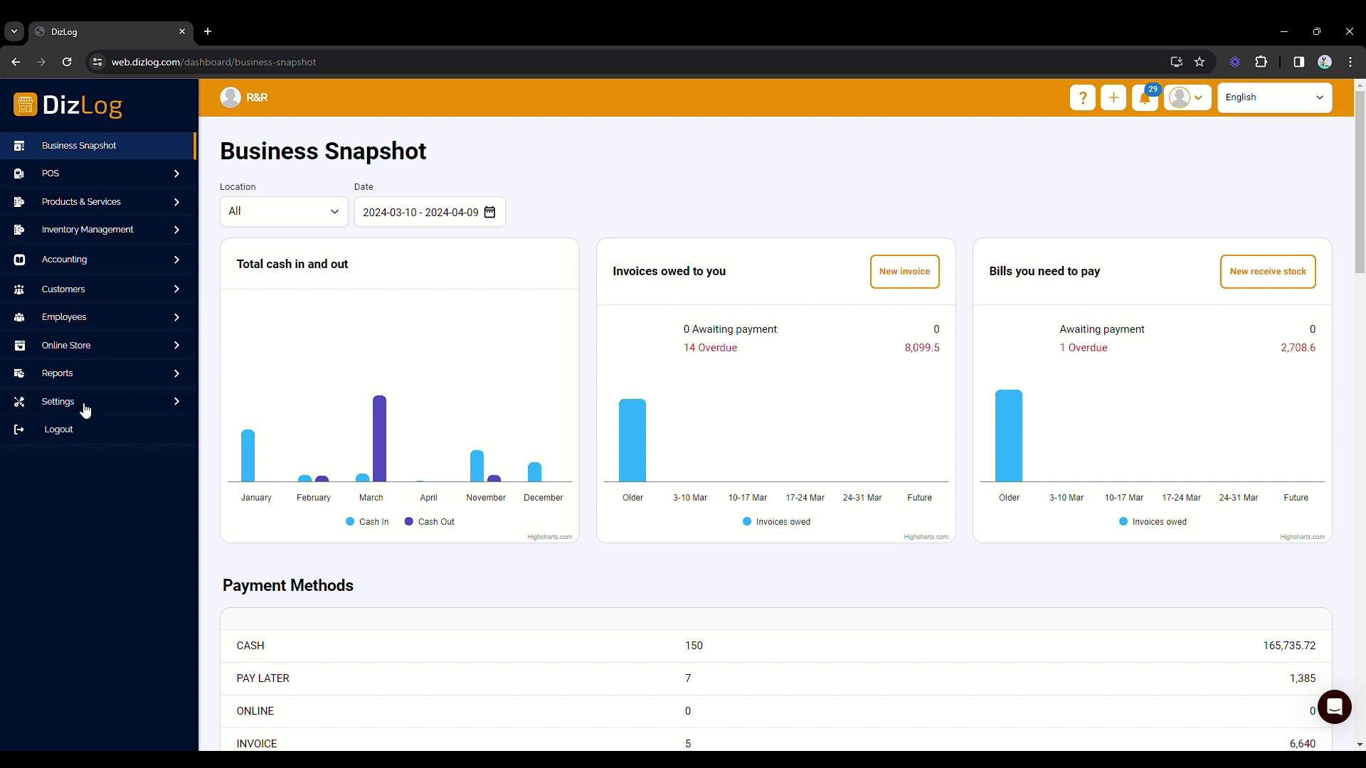
Step: Go to the Taxes settings page and start adding a new tax
left_click(84, 408)
left_click(88, 600)
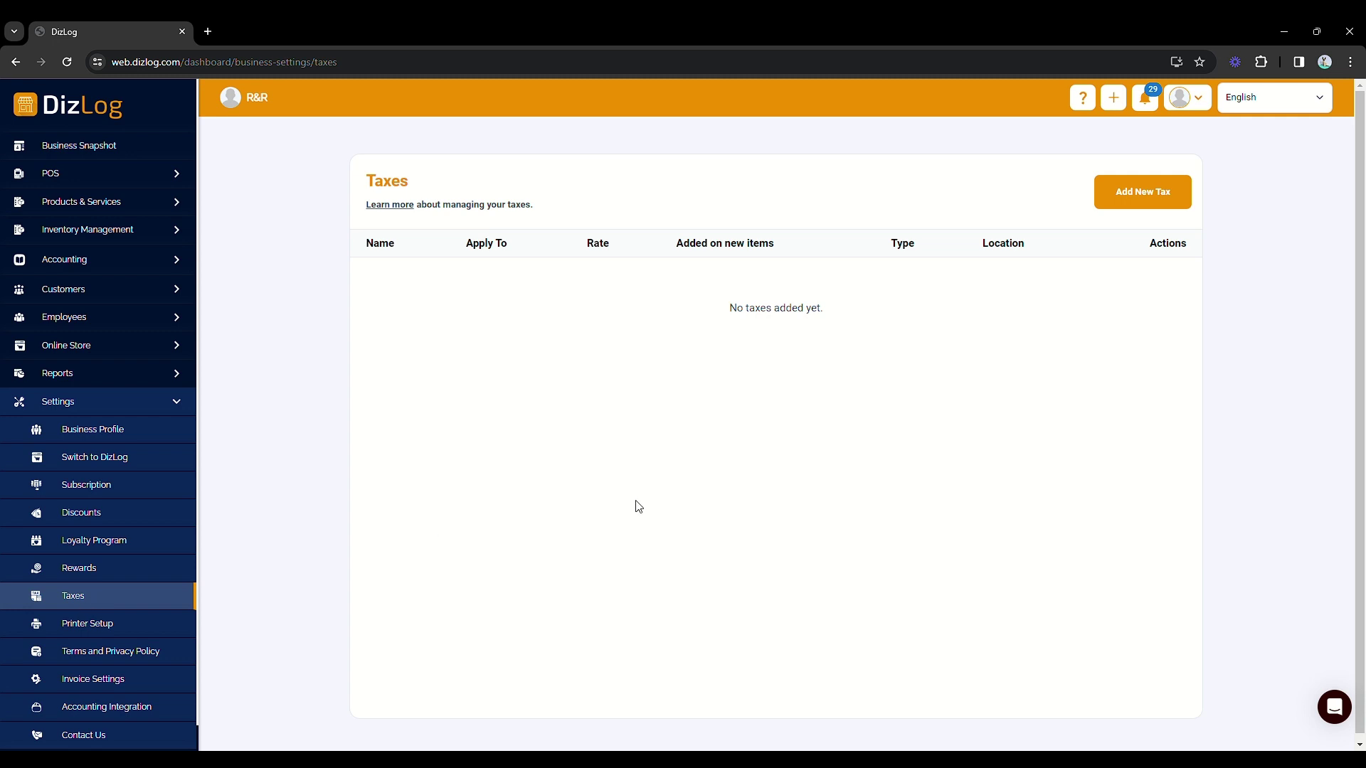
left_click(1155, 207)
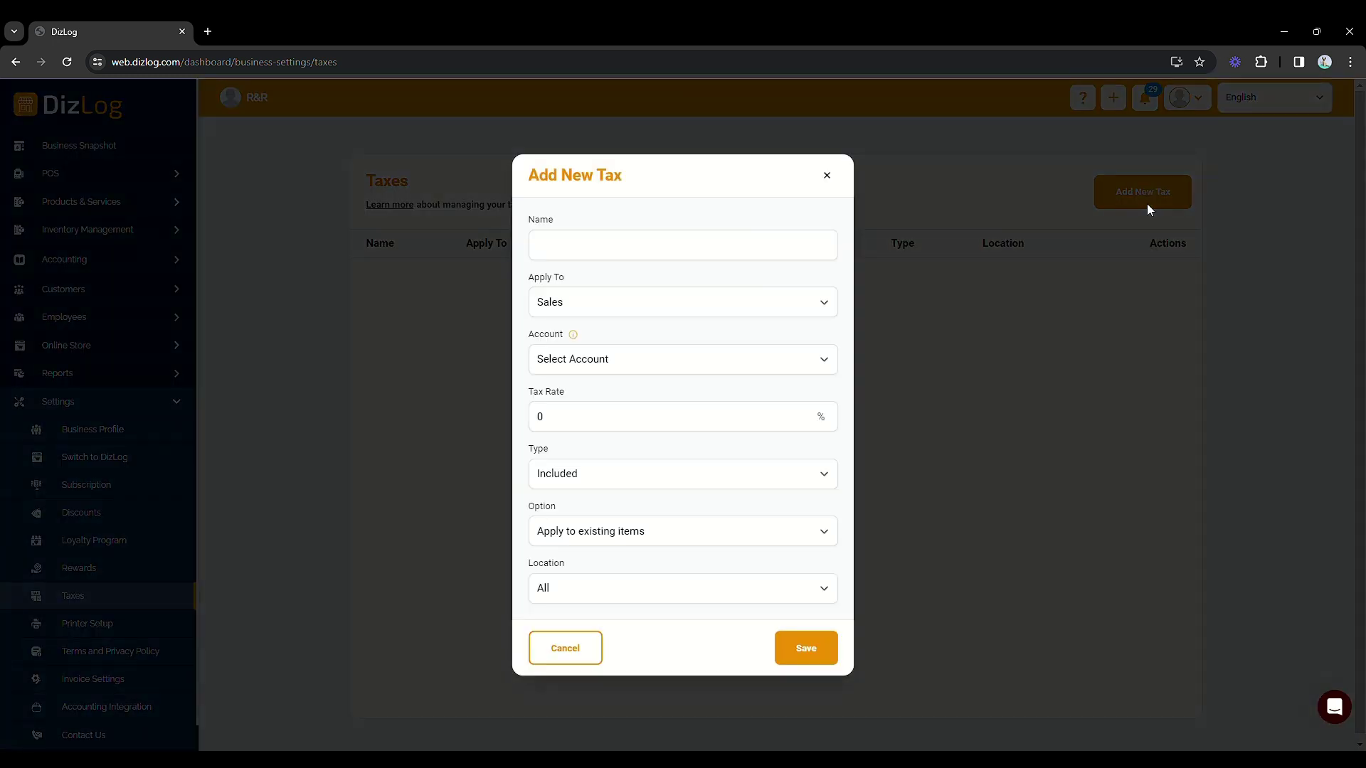
Step: Name the tax 'Vat on Sales' and keep it applied to Sales
left_click(663, 253)
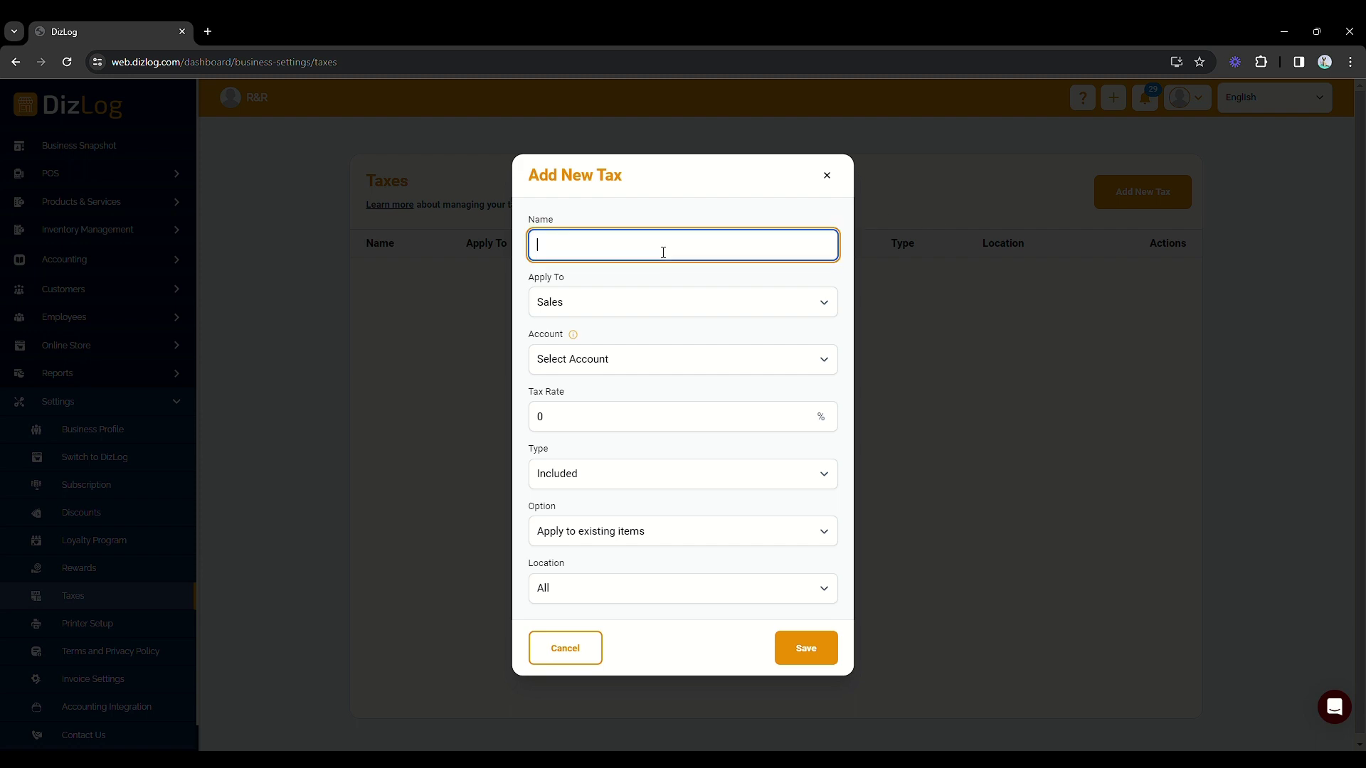
type("Vat on Sales")
left_click(652, 306)
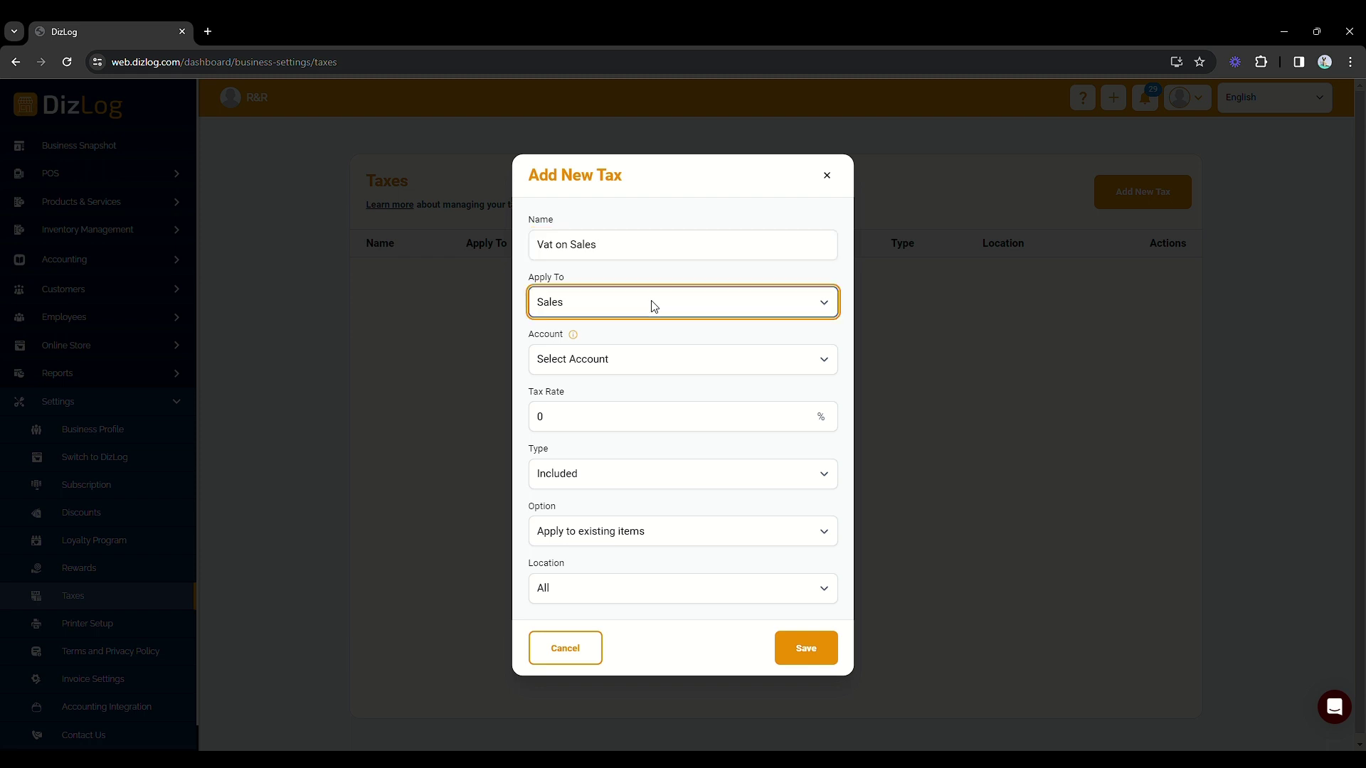
left_click(617, 343)
left_click(635, 307)
left_click(628, 329)
Step: Book the tax to Sales Tax Payable with a 12% rate
left_click(630, 363)
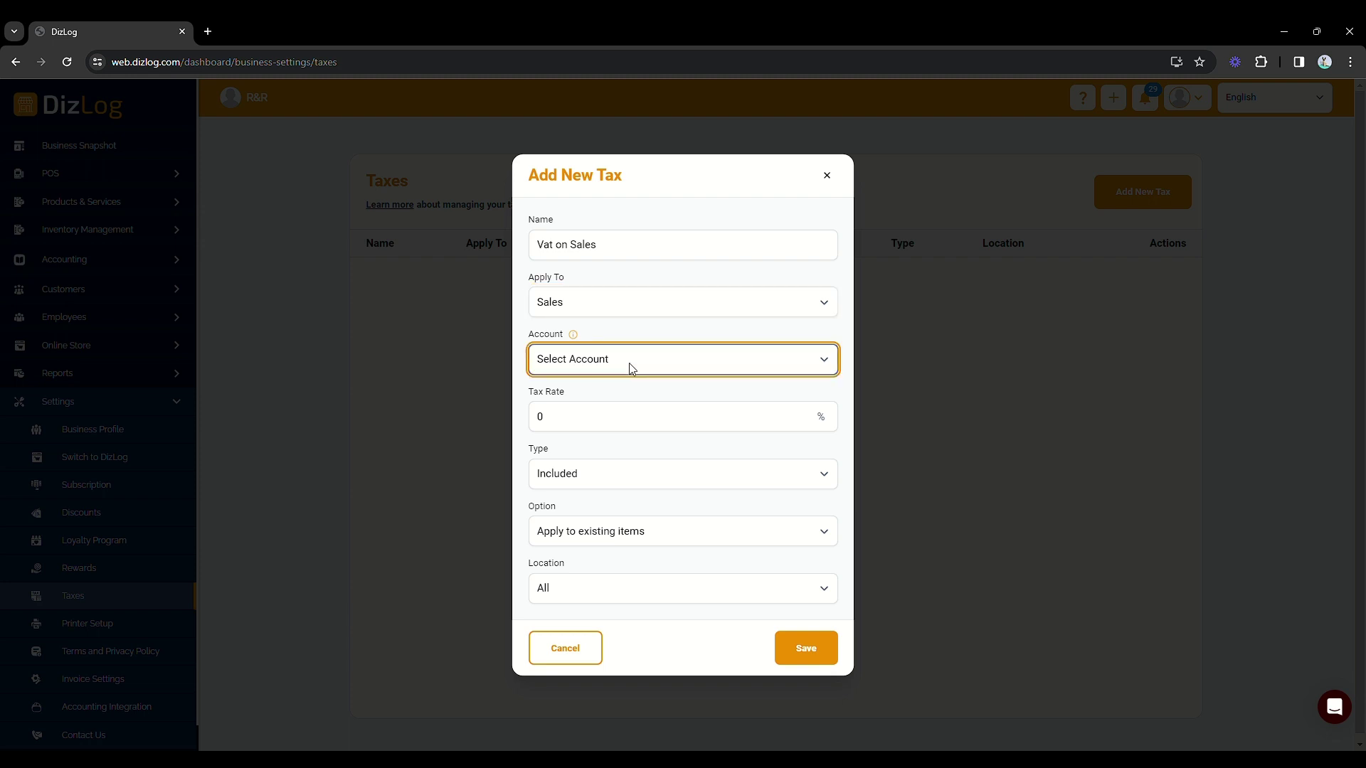
key("Down")
key("Down")
left_click(586, 416)
key("BackSpace")
type("12")
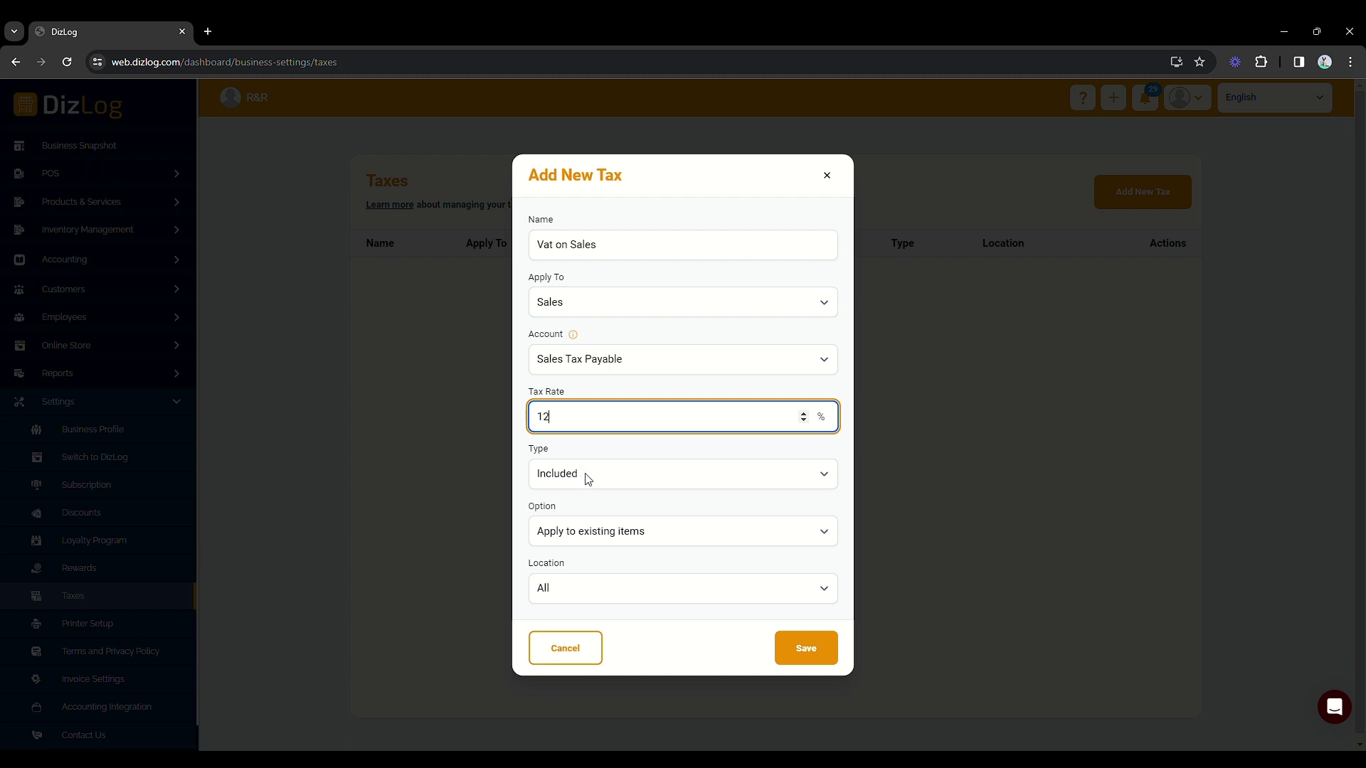
Step: Set the type to Included, apply to all items, and set the location to Pasig
key("Tab")
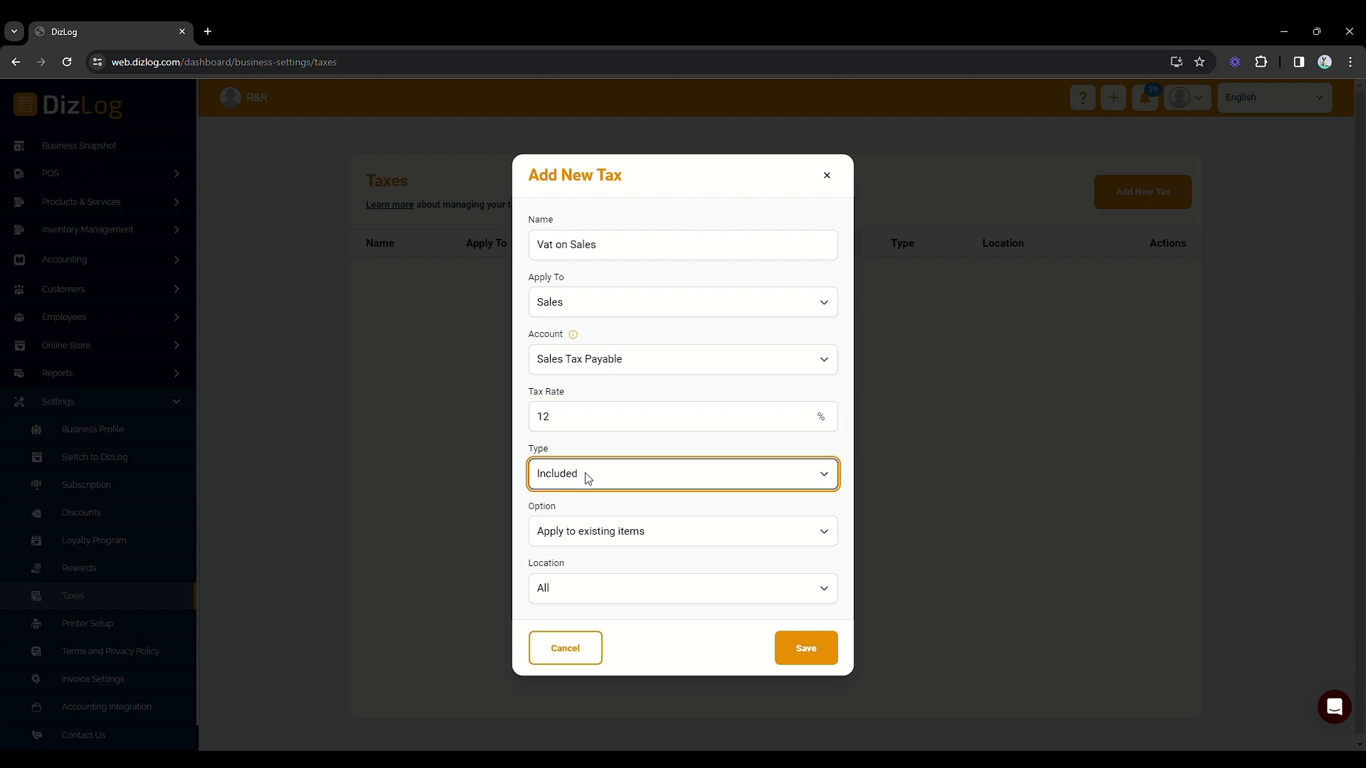
key("Down")
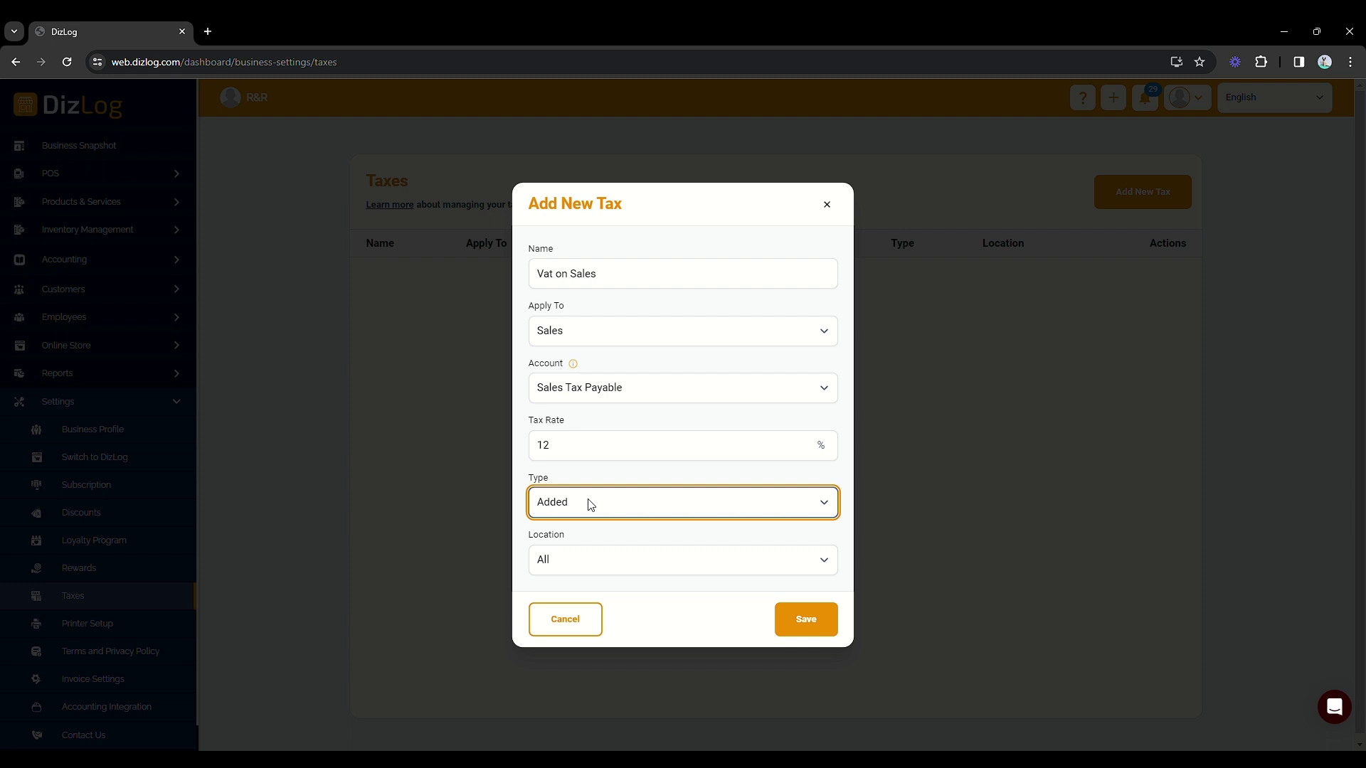
key("Up")
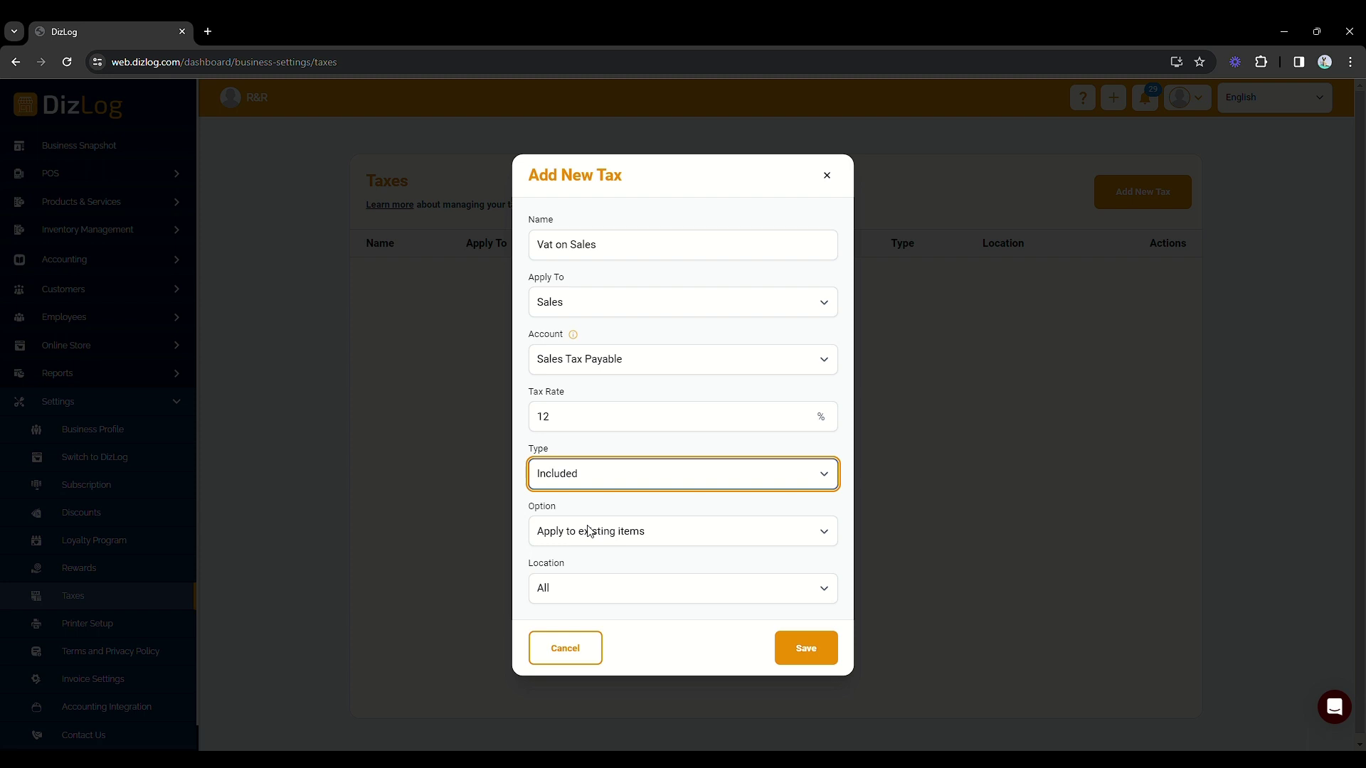
key("Tab")
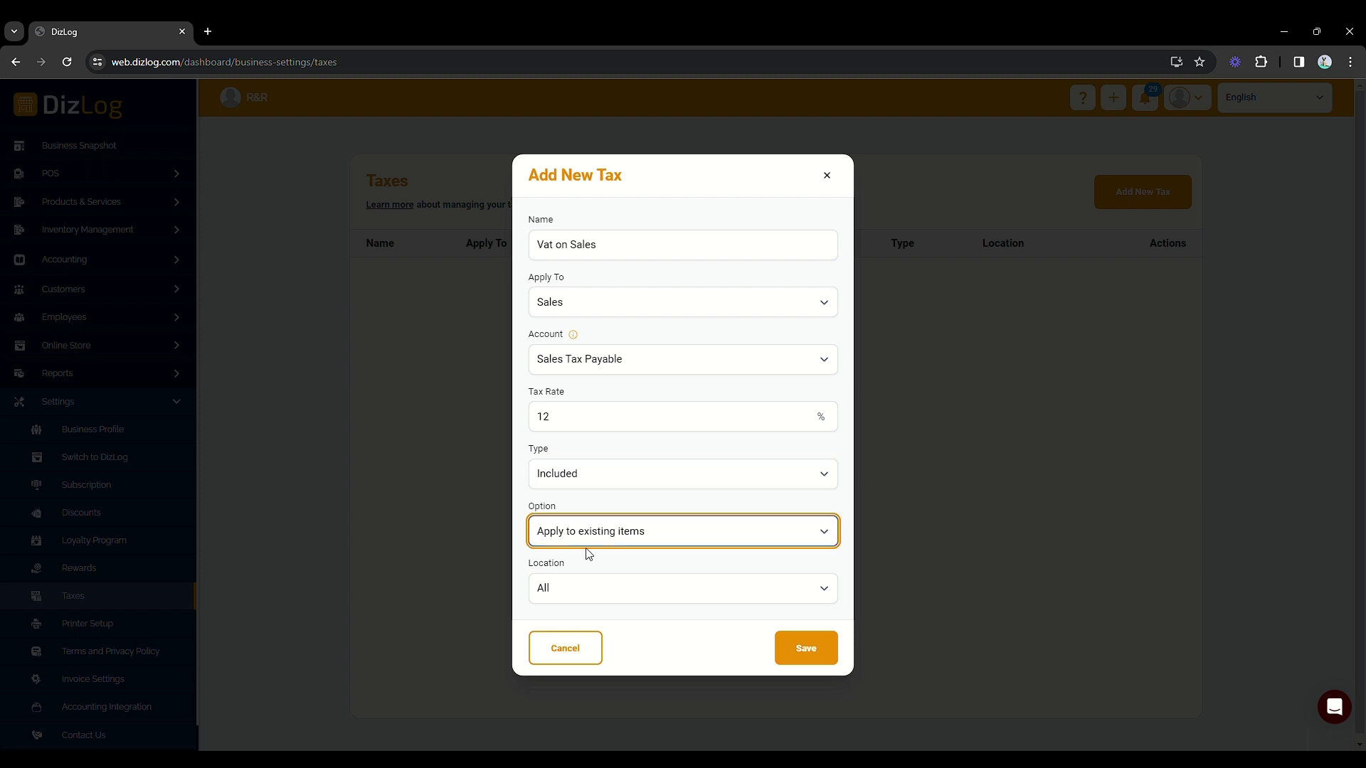
key("Down")
key("Down")
key("Tab")
key("Down")
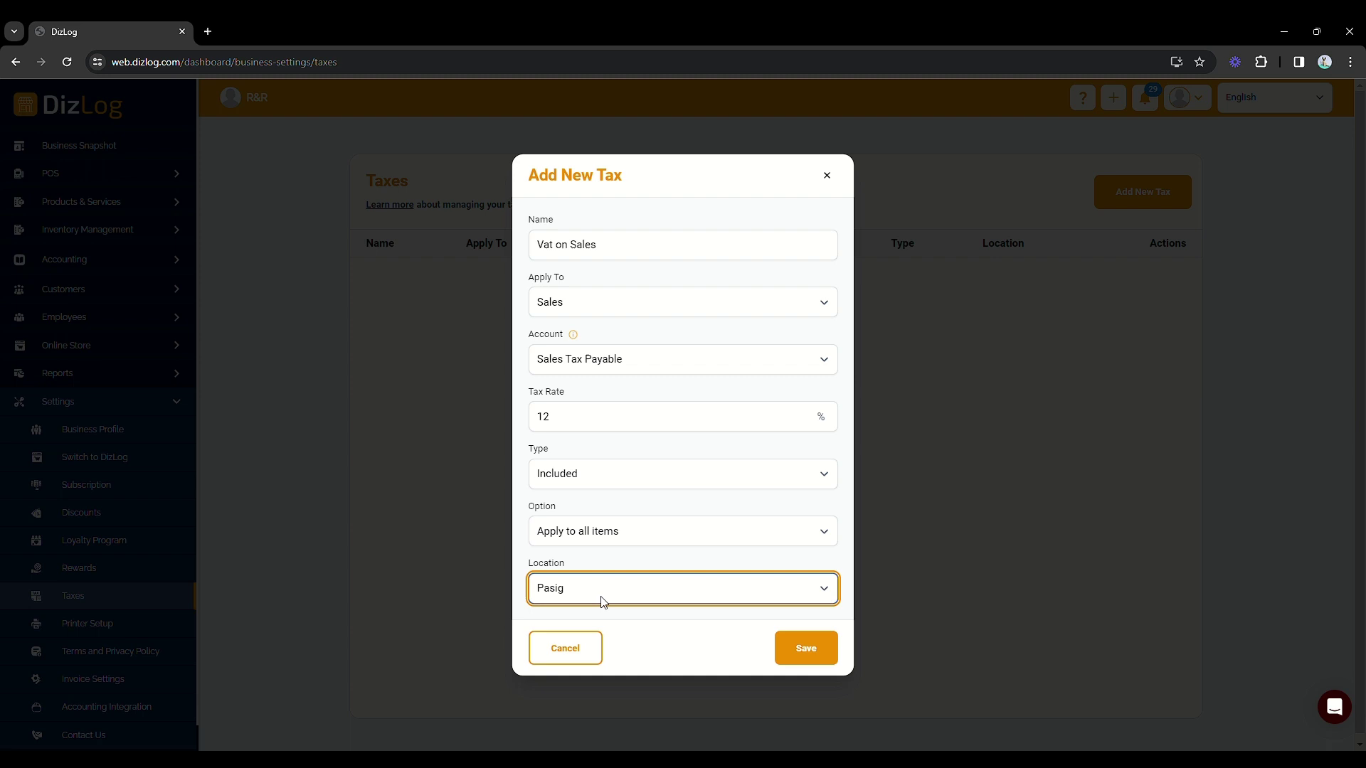
key("Down")
key("Down")
key("Down")
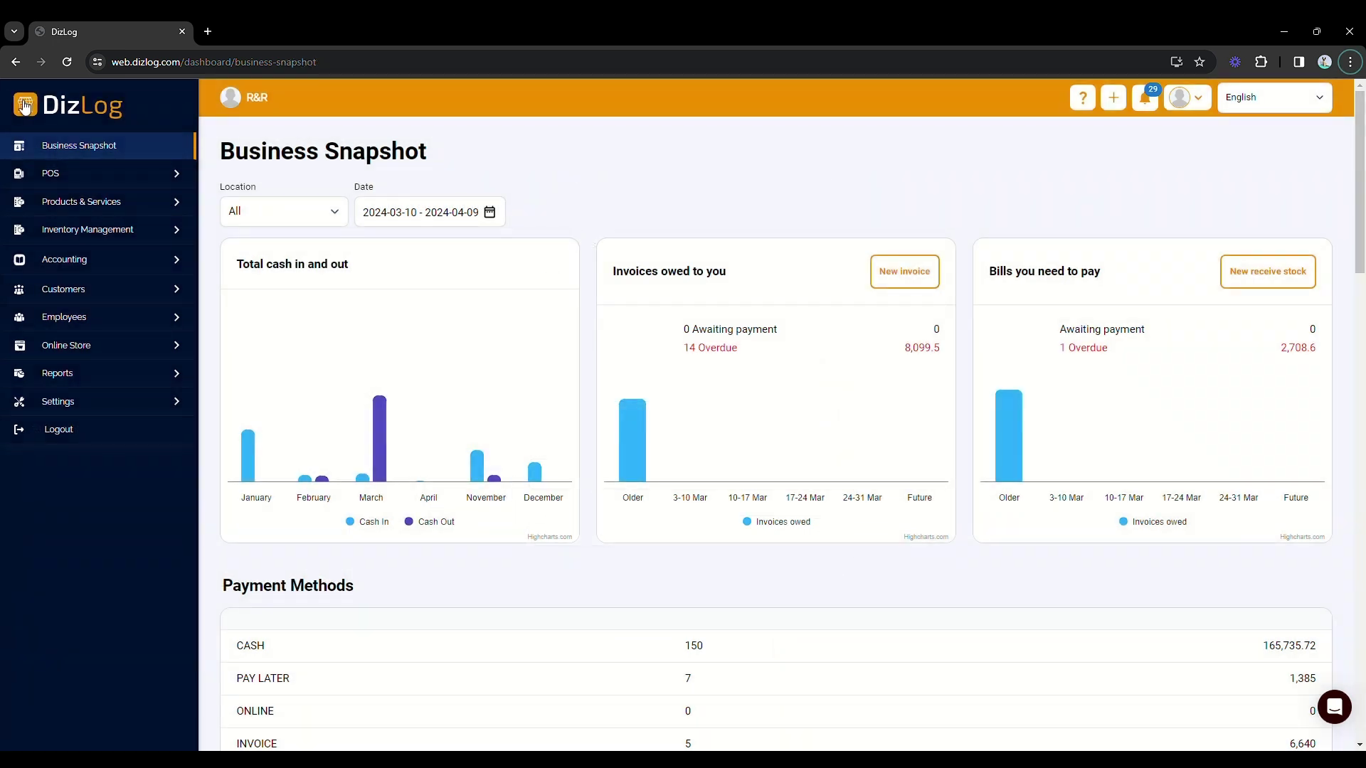
Step: Sell four Apple Juice for ₱800.00 exact cash and check the ₱85.72 included VAT
left_click(78, 174)
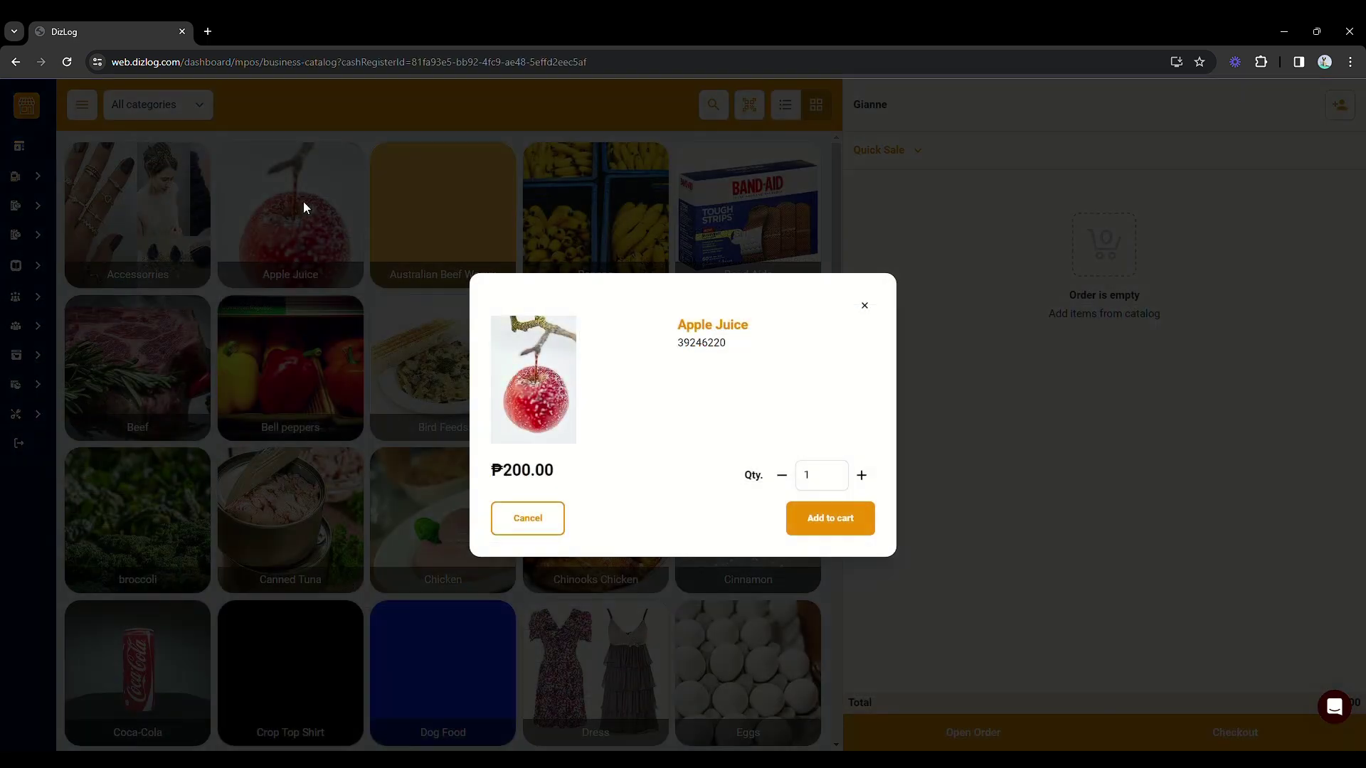
left_click(855, 514)
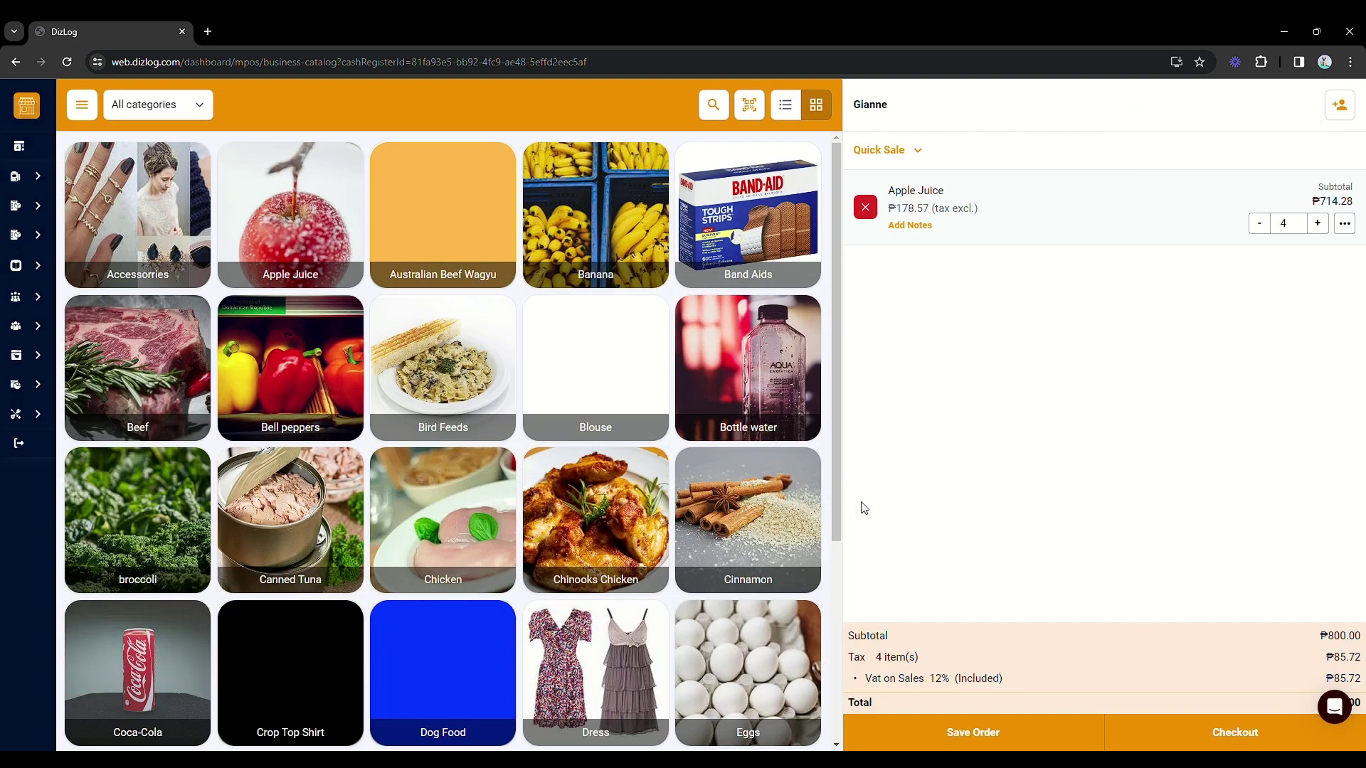
left_click(1213, 735)
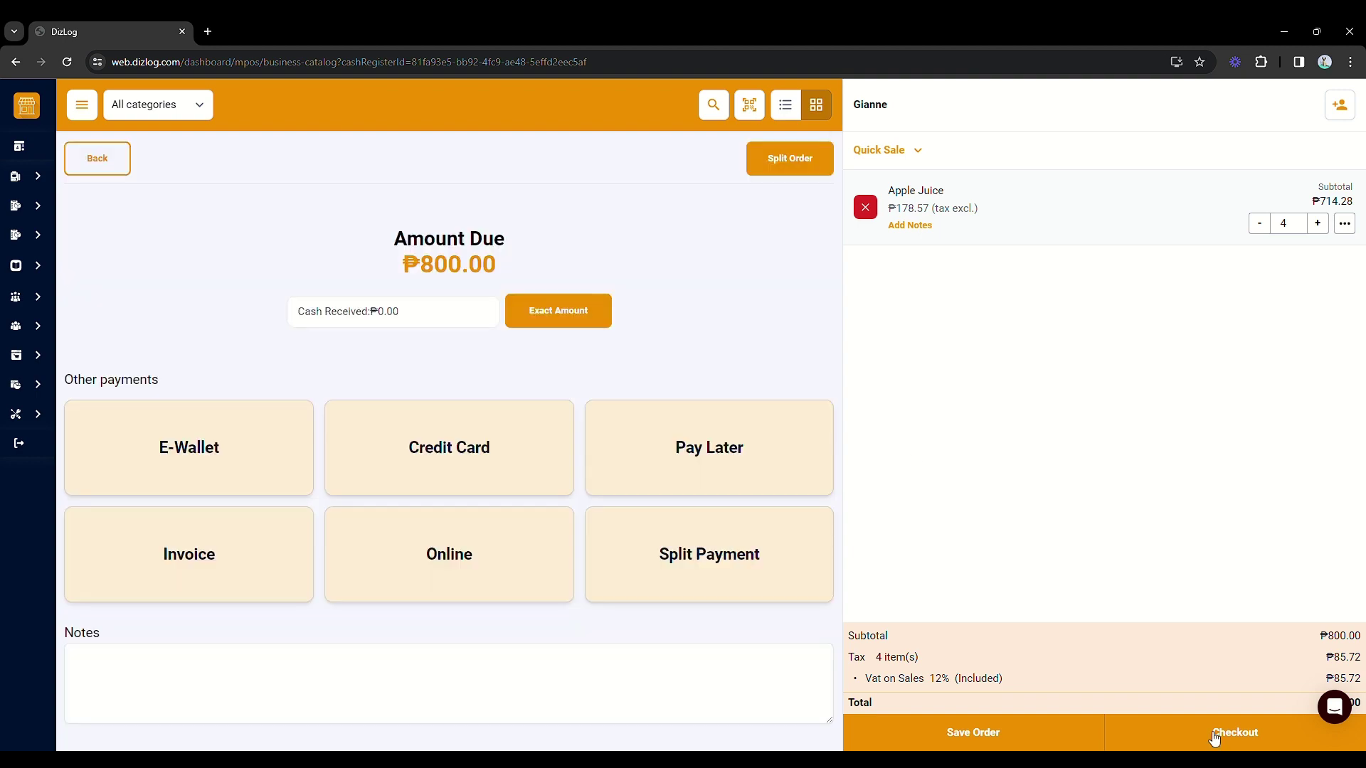
left_click(557, 314)
left_click(569, 596)
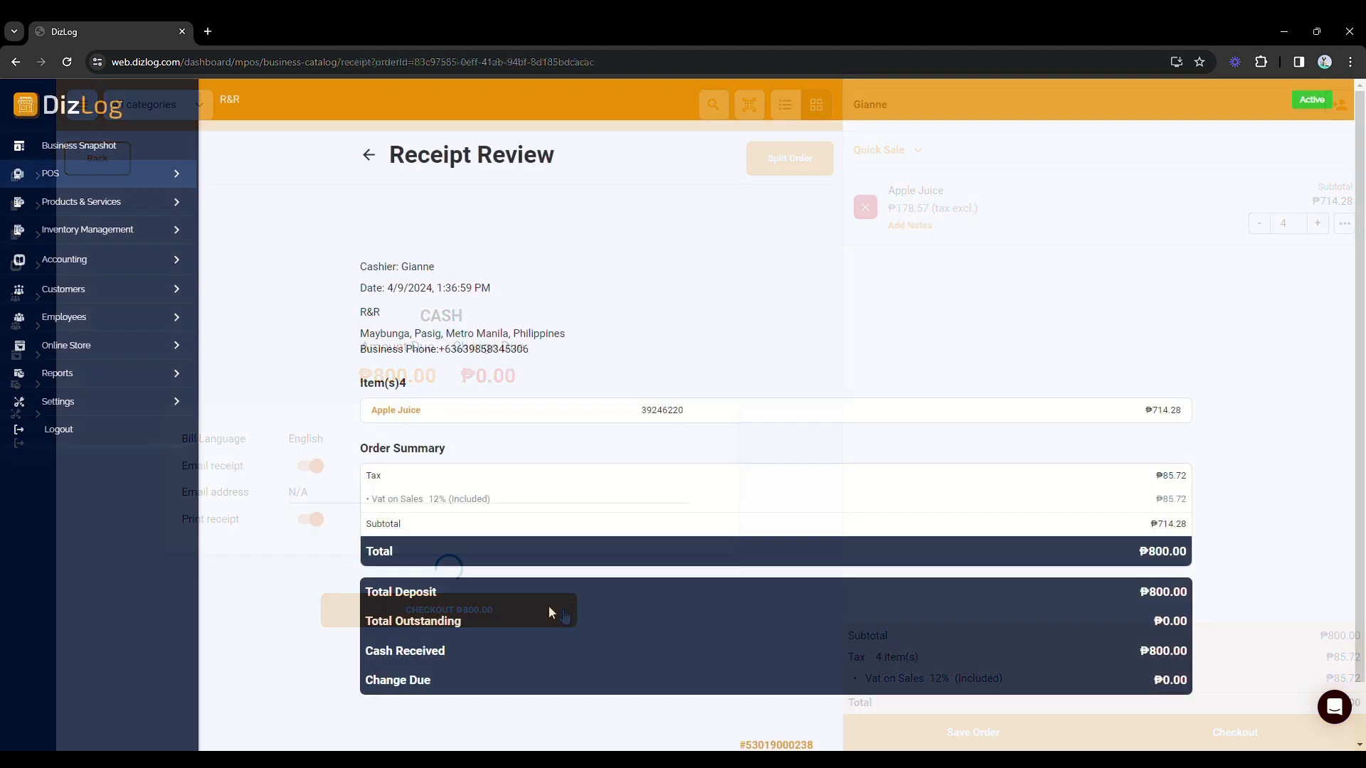
scroll(573, 594, "down", 1)
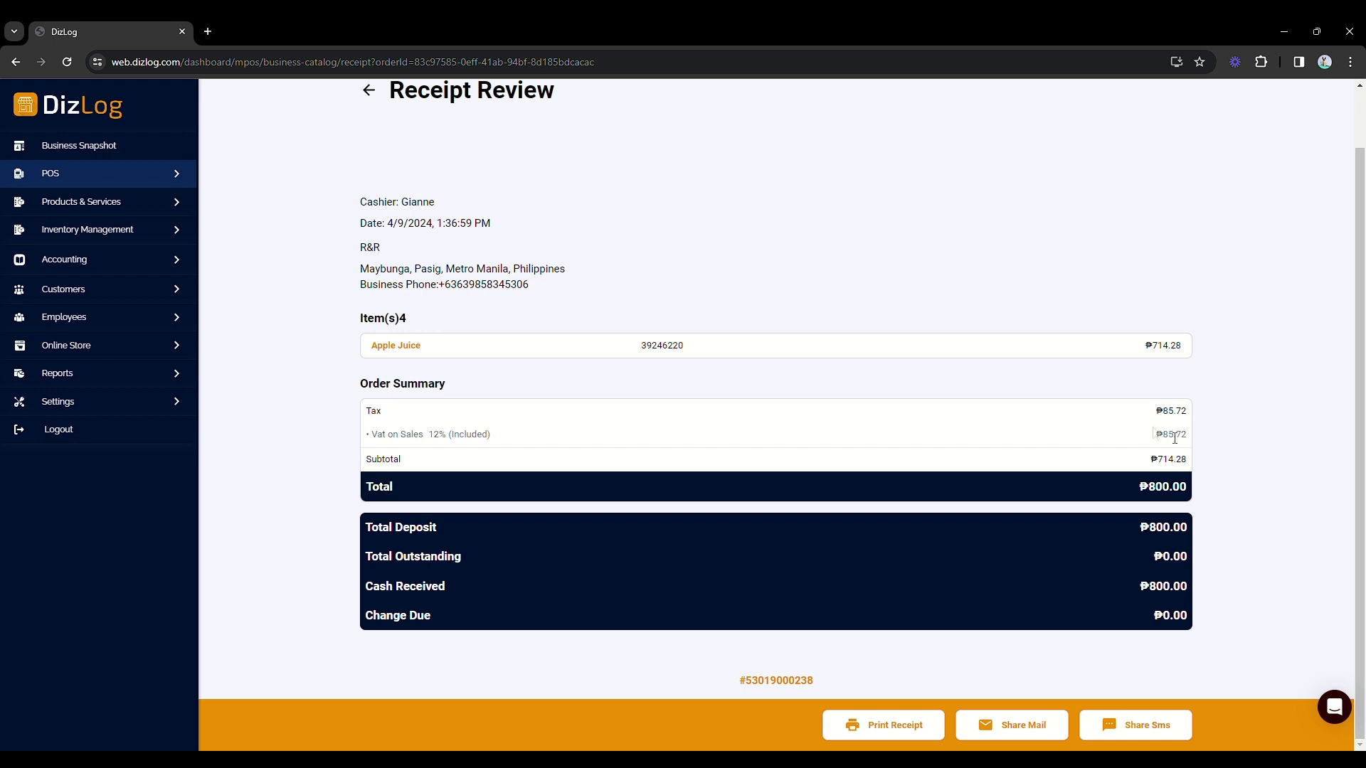
Step: Edit the Vat on Sales tax and change its type from Included to Added
left_click(117, 400)
left_click(111, 602)
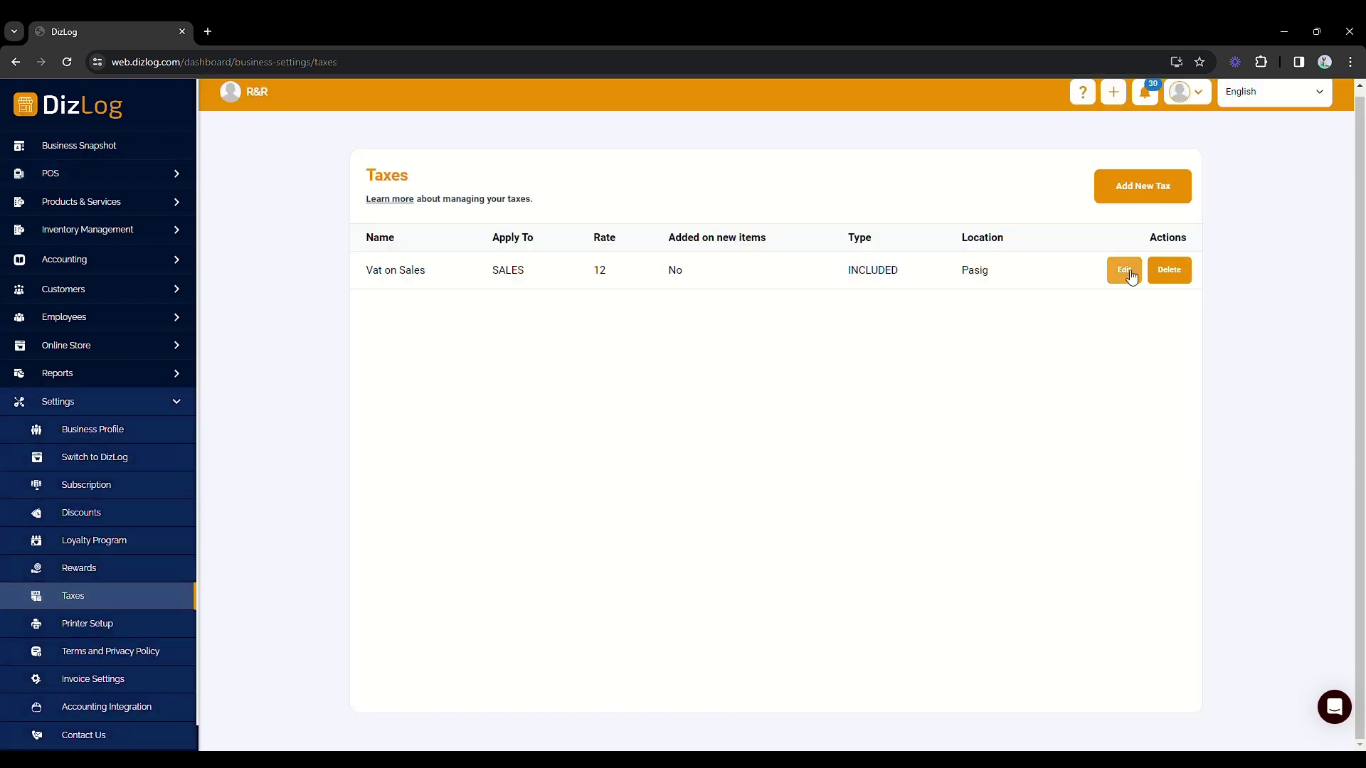
left_click(1129, 274)
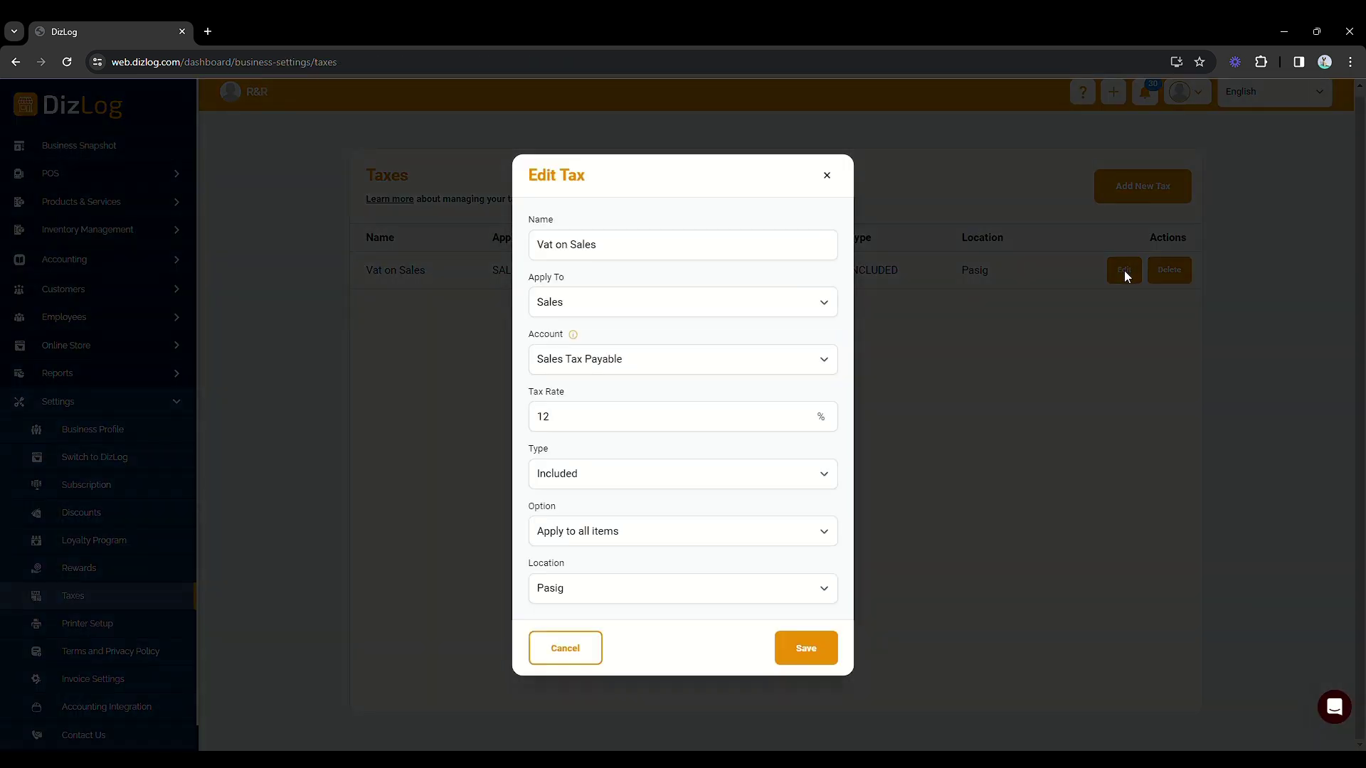
left_click(683, 484)
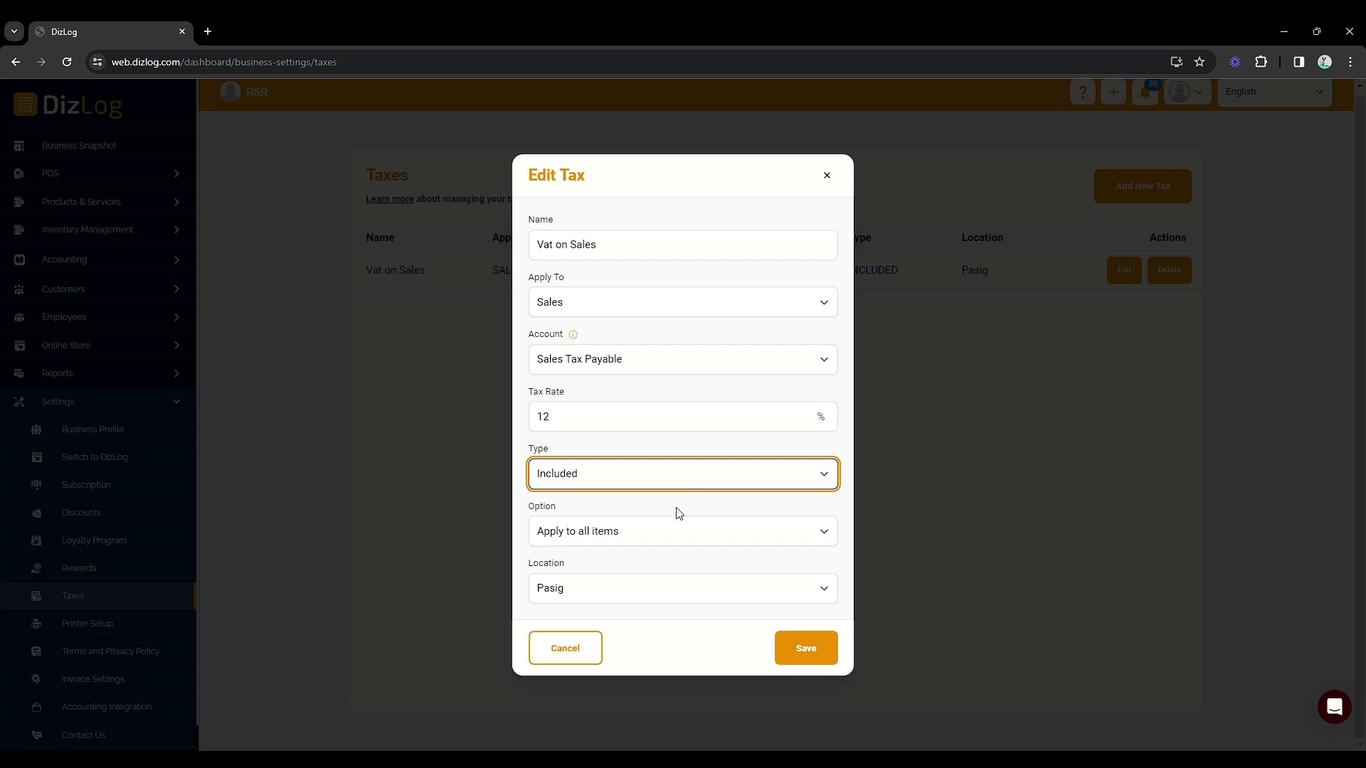
left_click(679, 514)
left_click(809, 633)
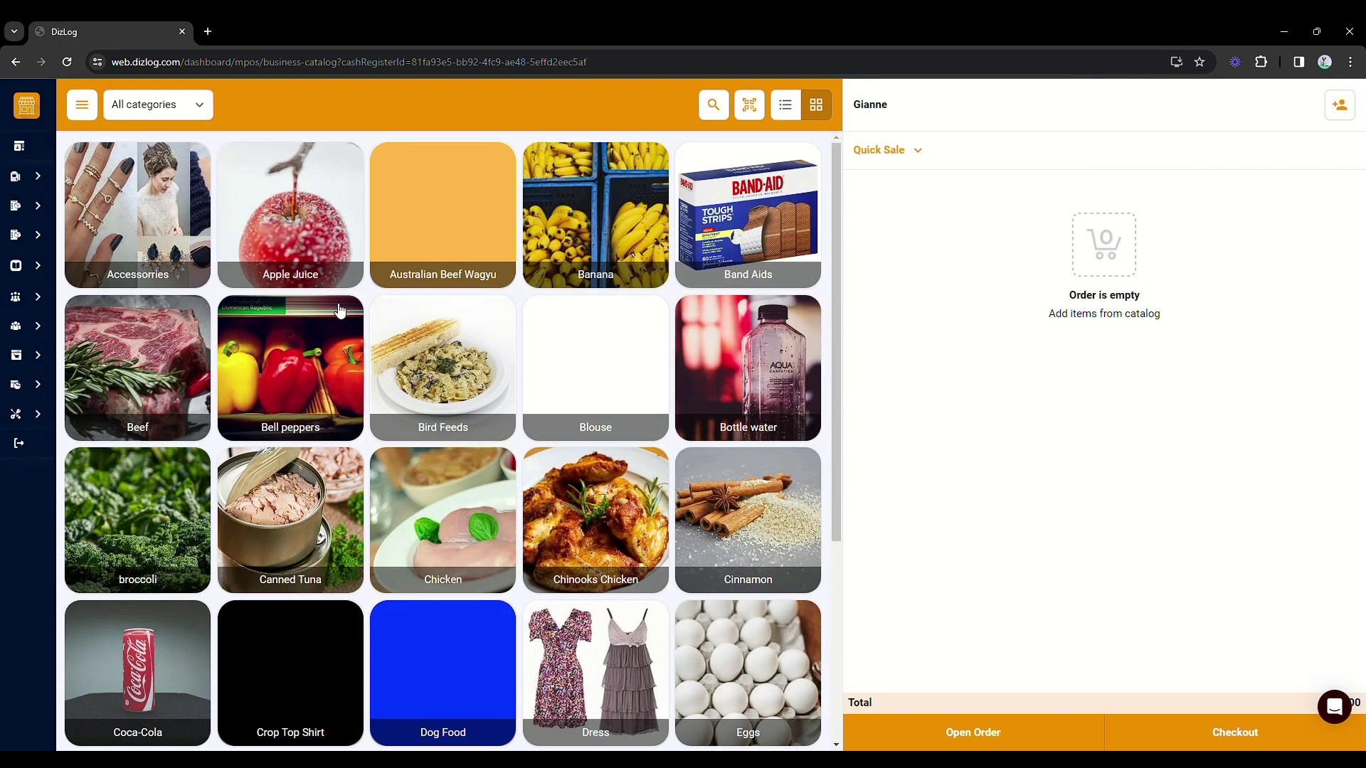
Step: Ring up 4 Beef and pay the ₱1,568.00 total with exact cash
left_click(181, 341)
left_click(855, 527)
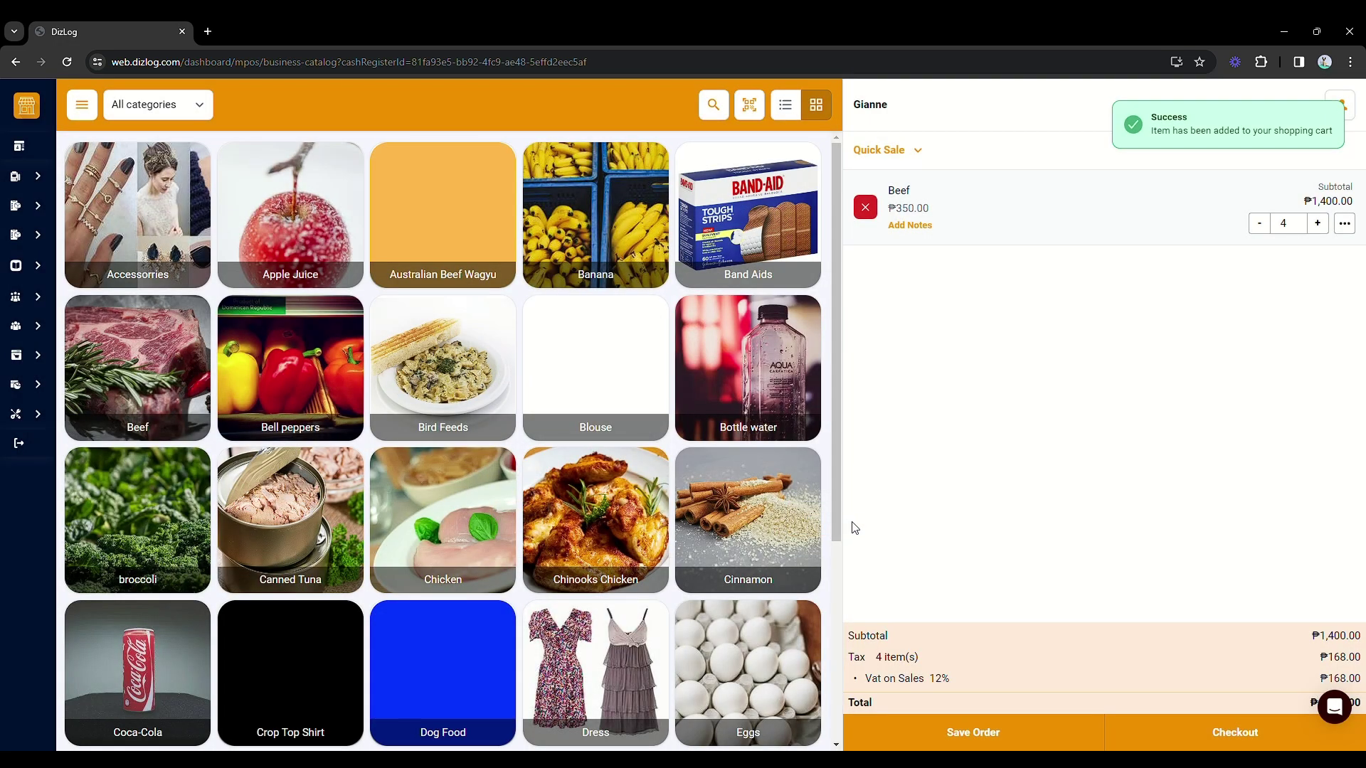
left_click(1235, 732)
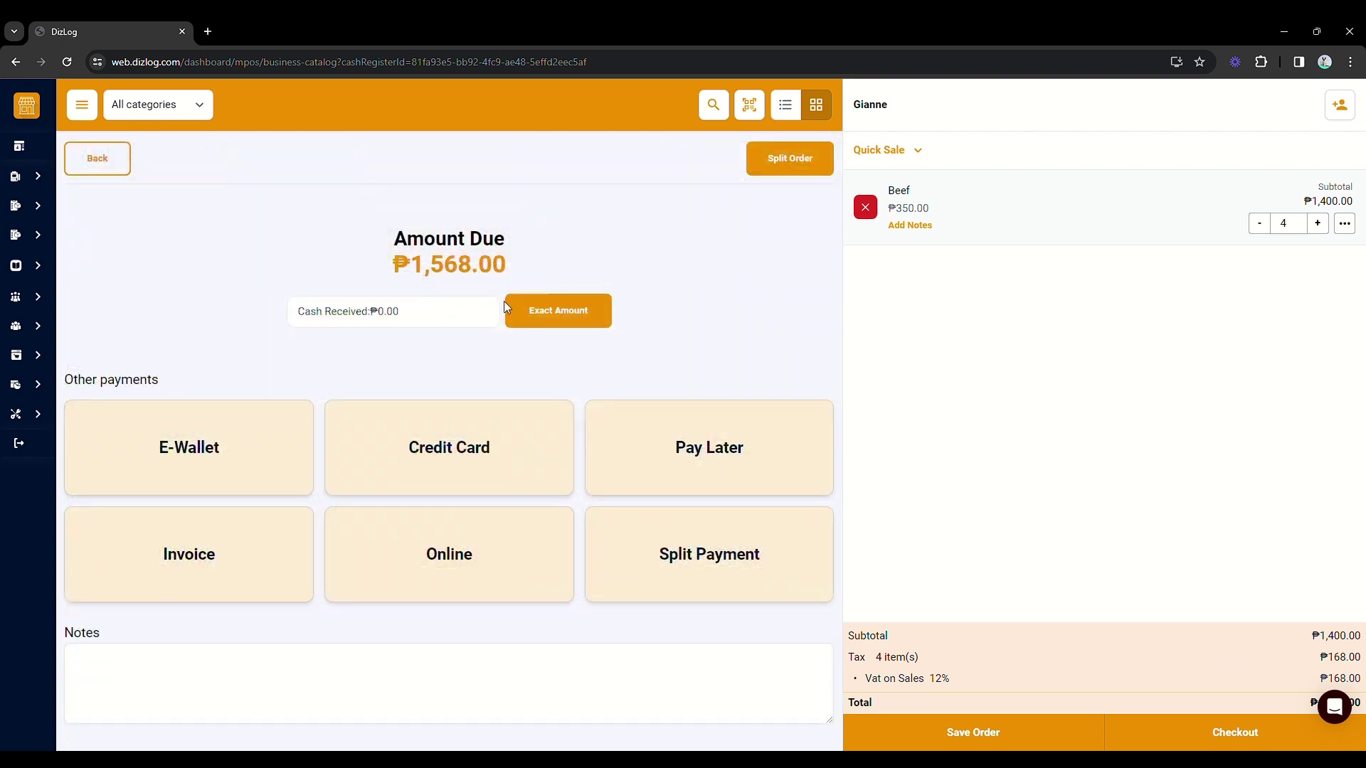
left_click(560, 320)
left_click(493, 597)
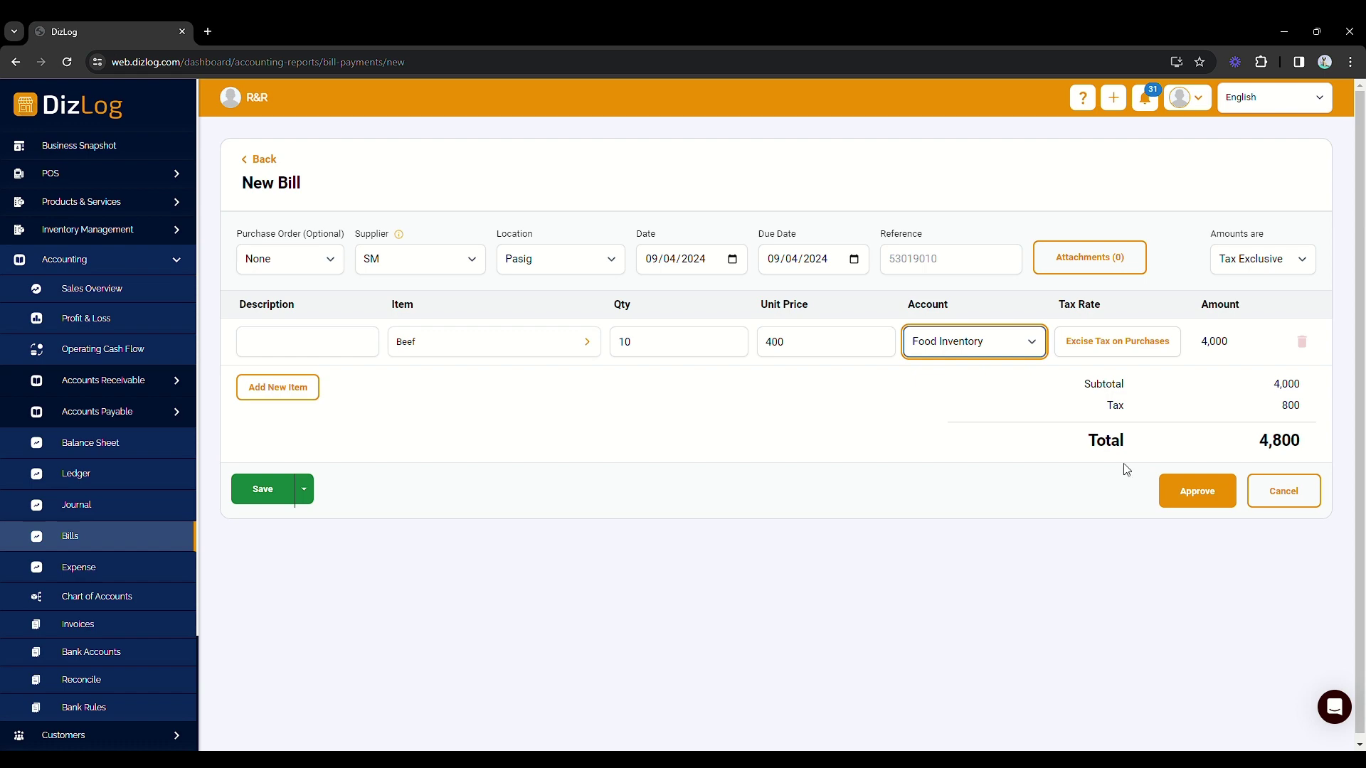
Step: Approve the 4,800 Beef bill and save the 4,000 Meal lunch expense with VAT
left_click(1188, 491)
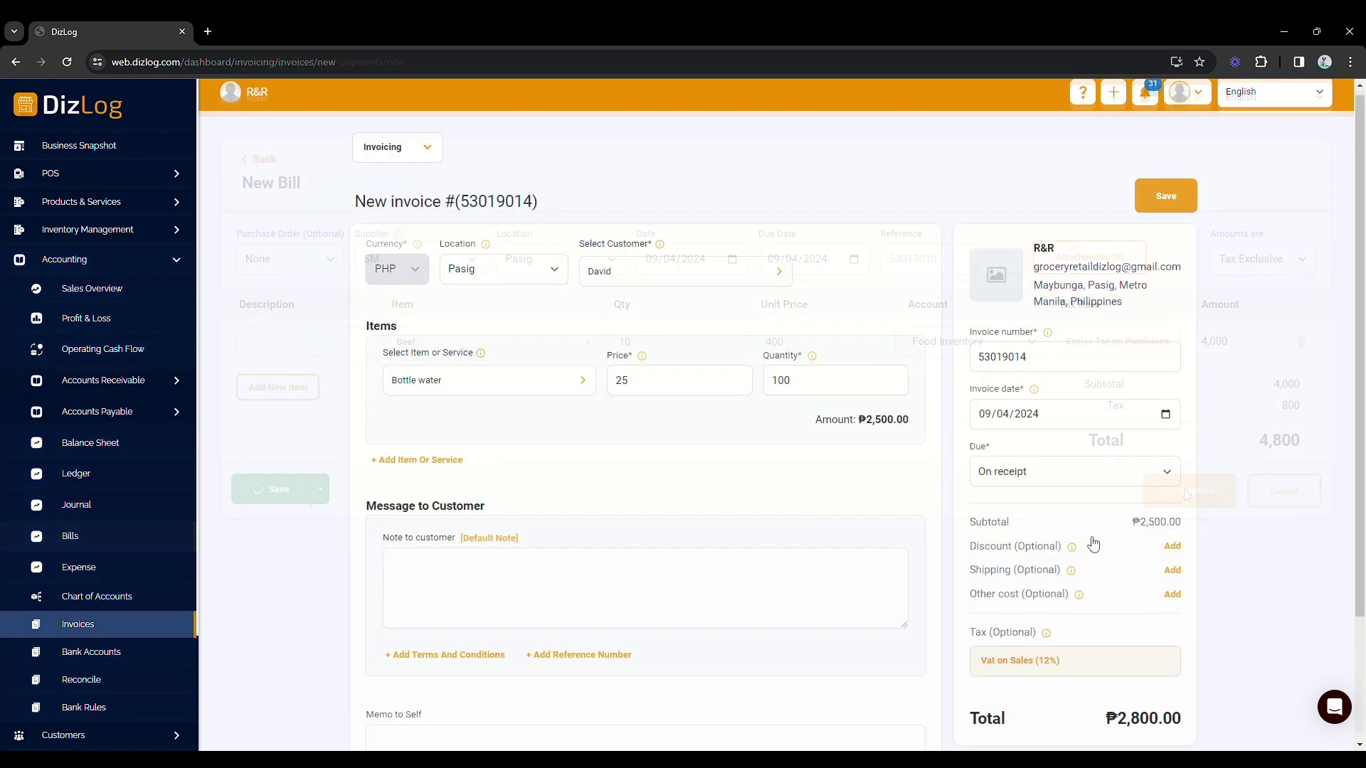
scroll(1089, 542, "down", 1)
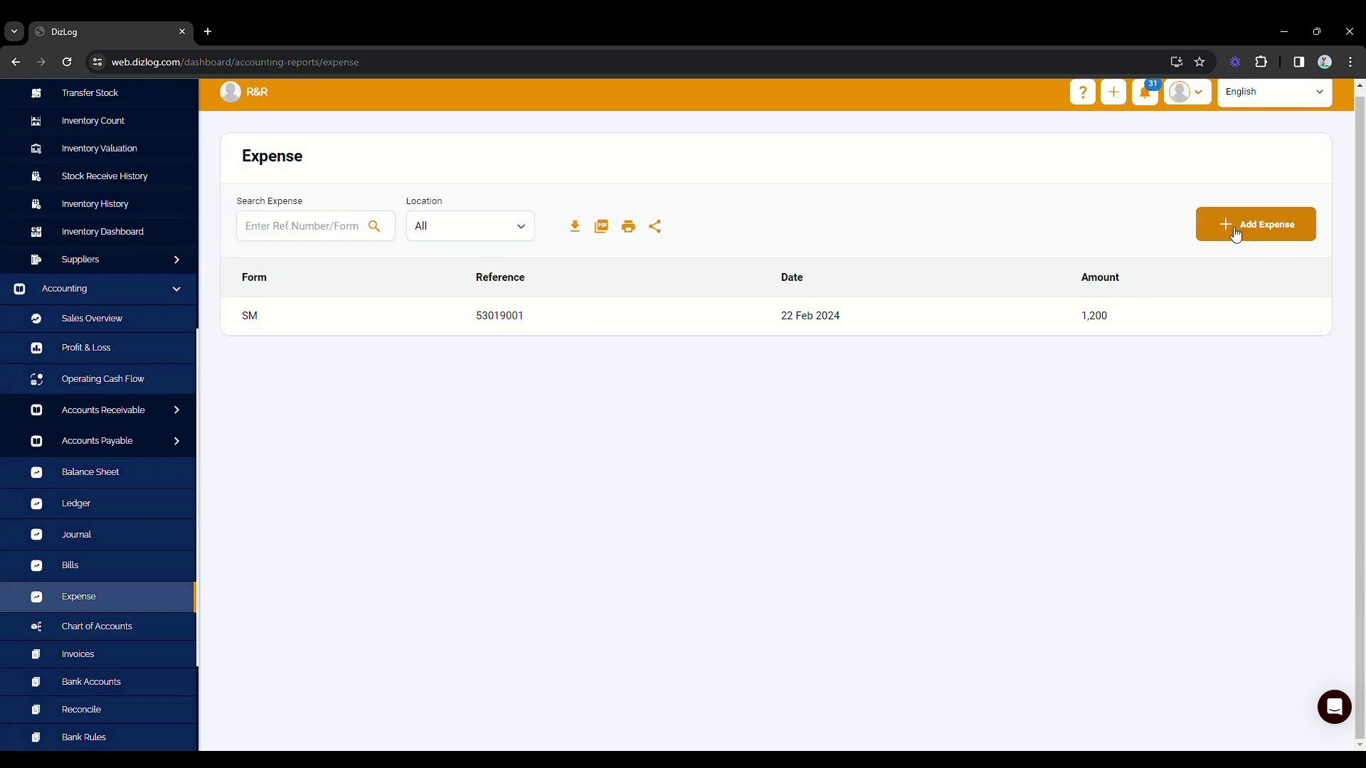
left_click(1234, 227)
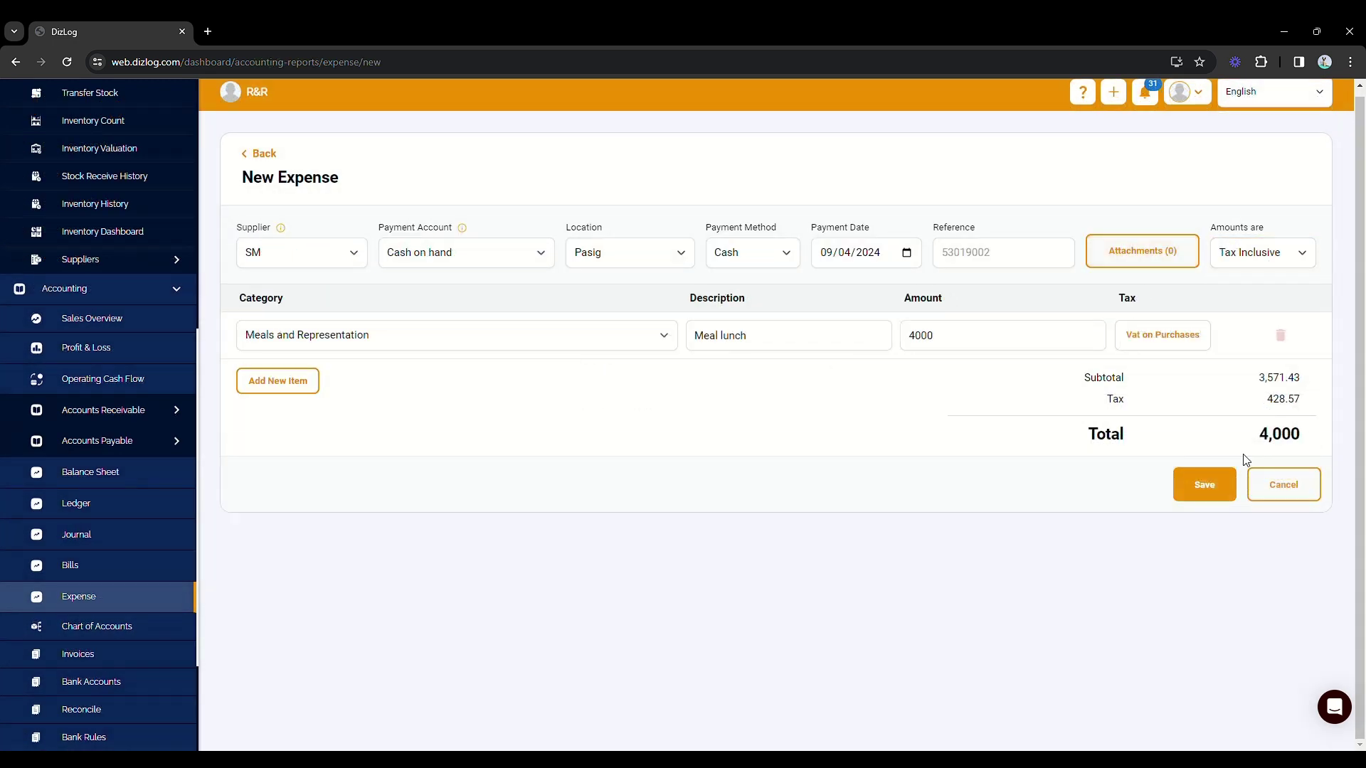
left_click(1224, 484)
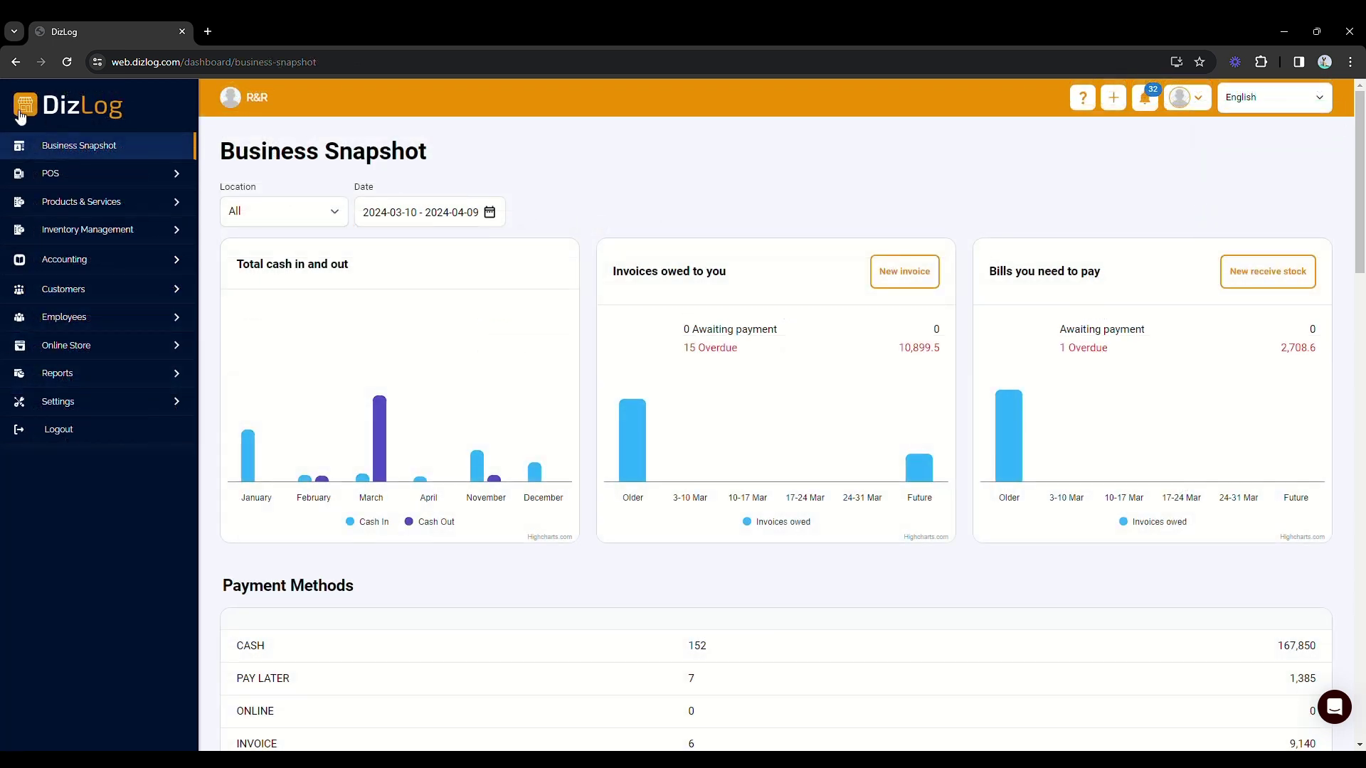
Step: Open the accounting Ledger and scroll through the Sales Tax Payable entries
left_click(85, 264)
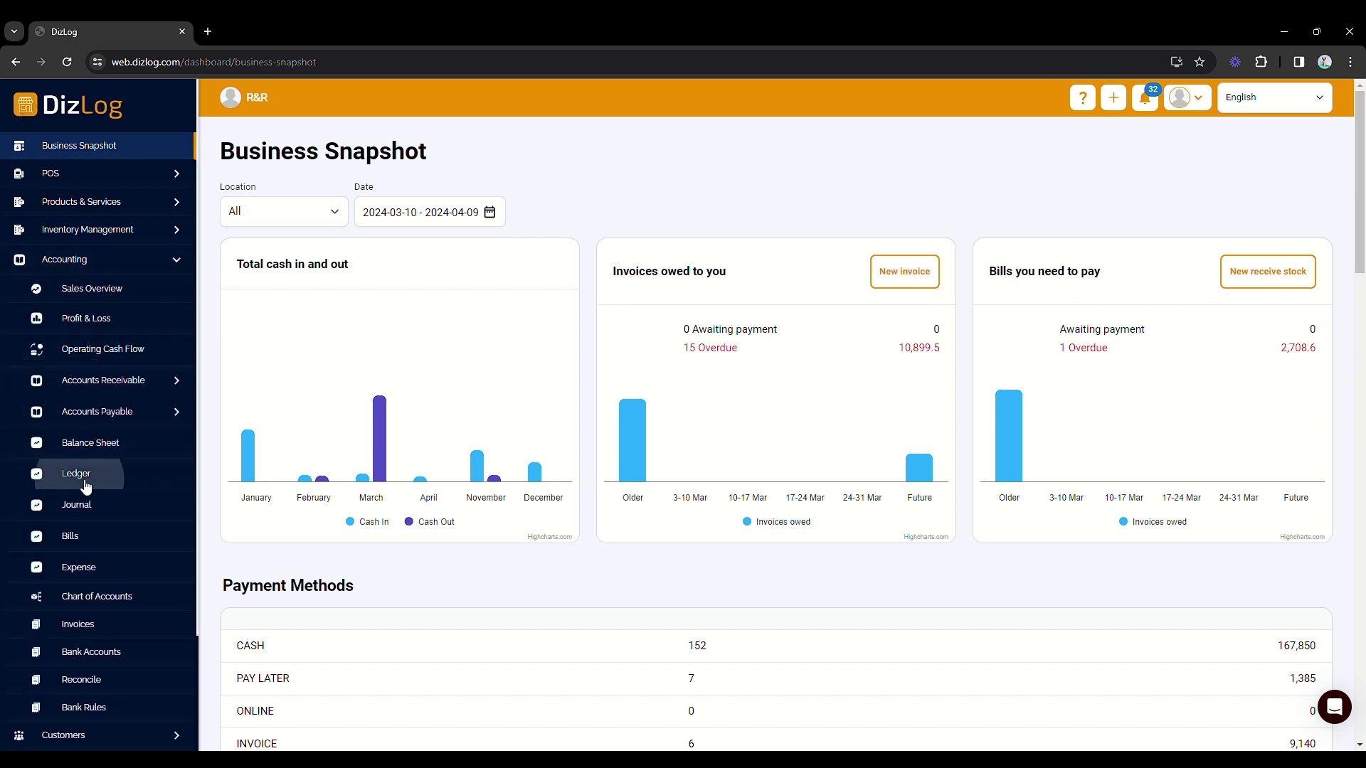
left_click(84, 480)
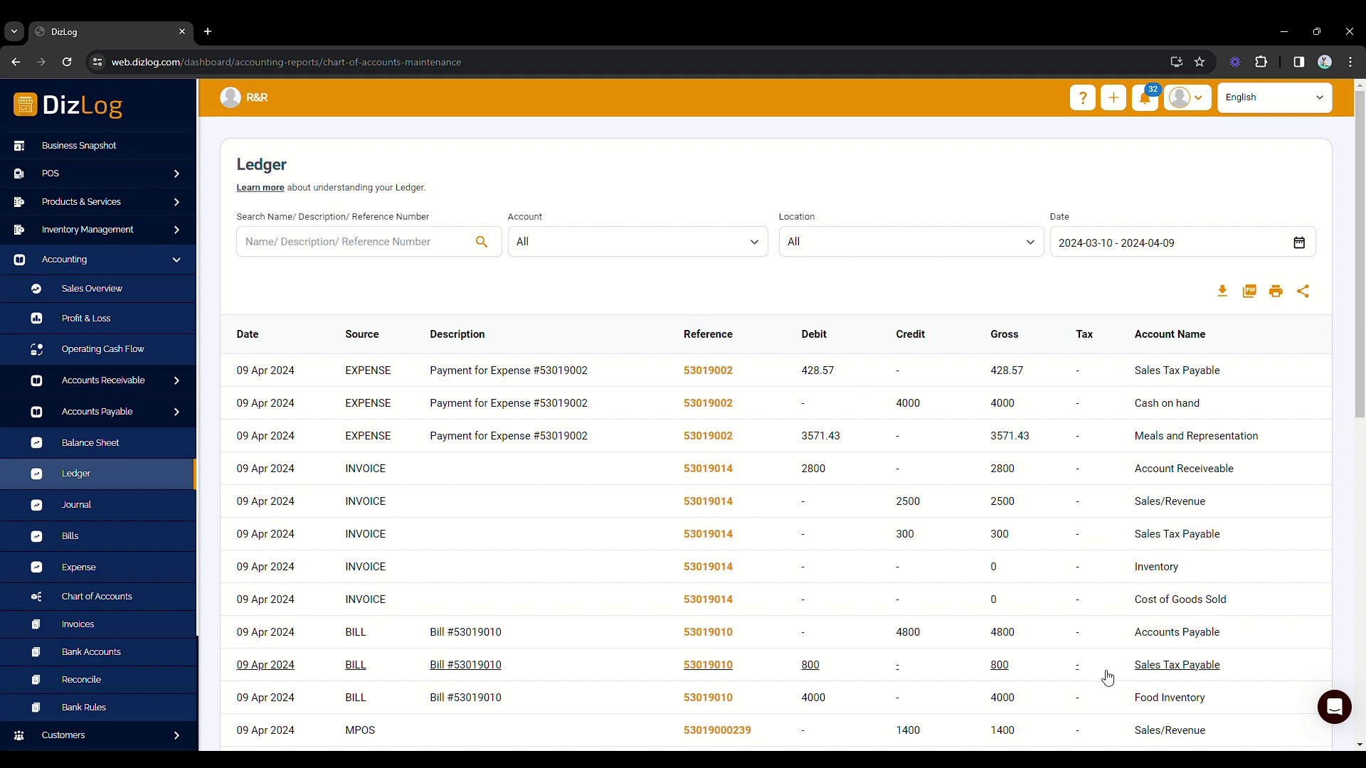
scroll(1156, 667, "down", 1)
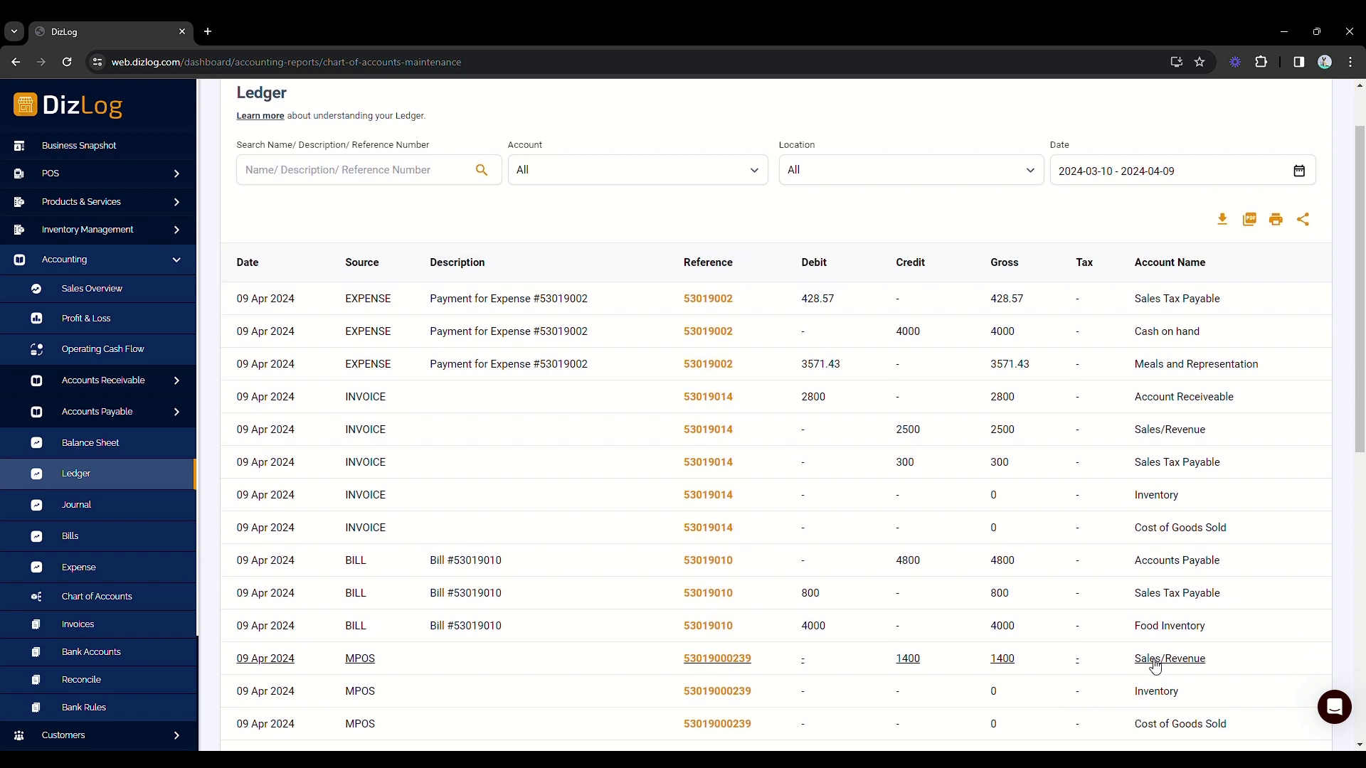
scroll(1156, 667, "down", 2)
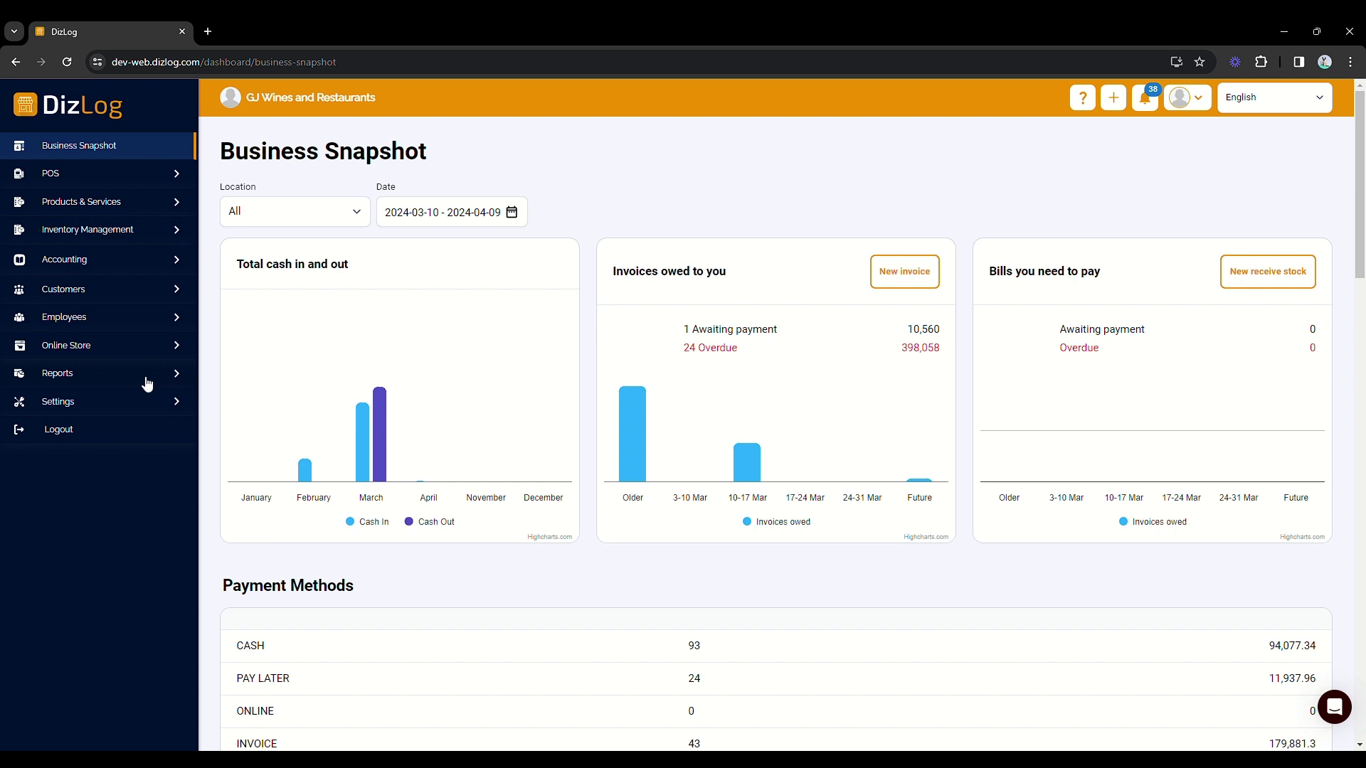
Step: Open Transaction Detail By Tax Code for 10 March–09 April 2024 and scroll to Vat on Sales
left_click(148, 384)
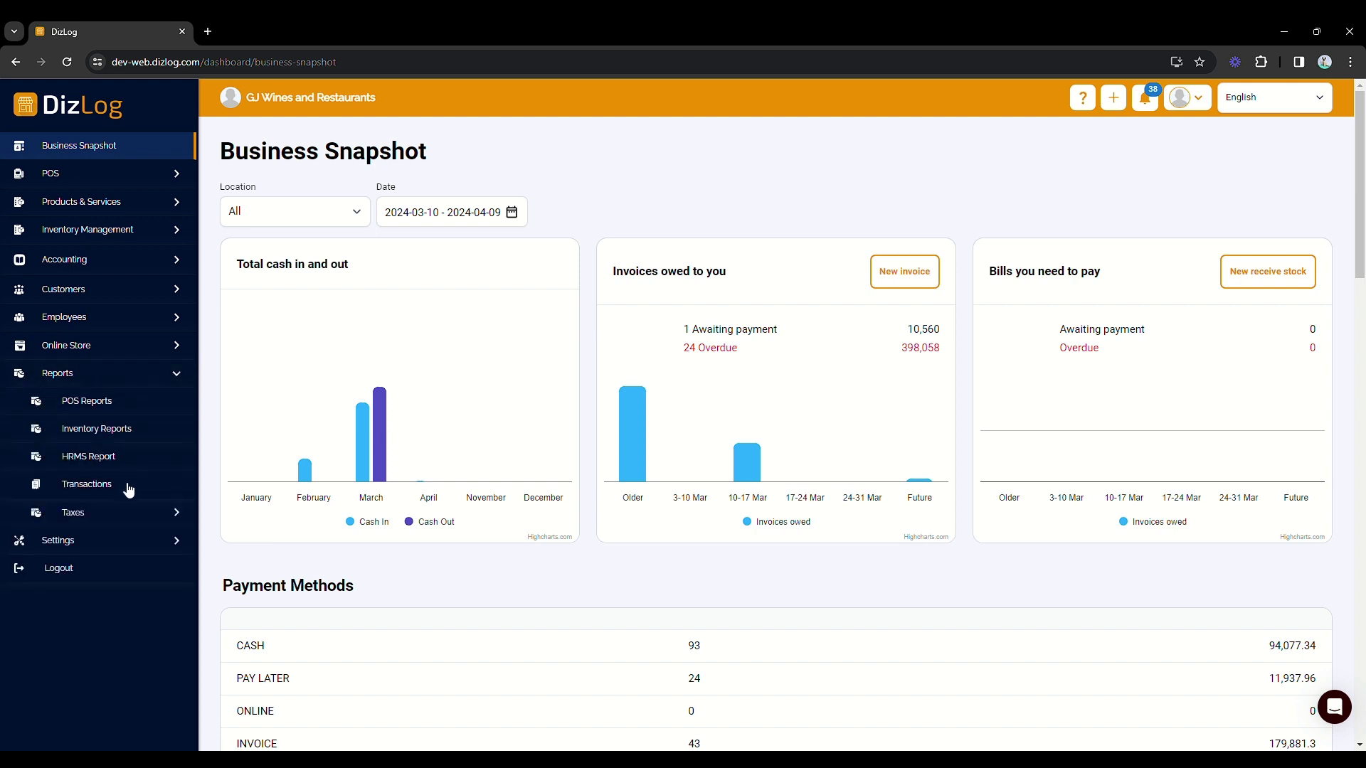
left_click(128, 517)
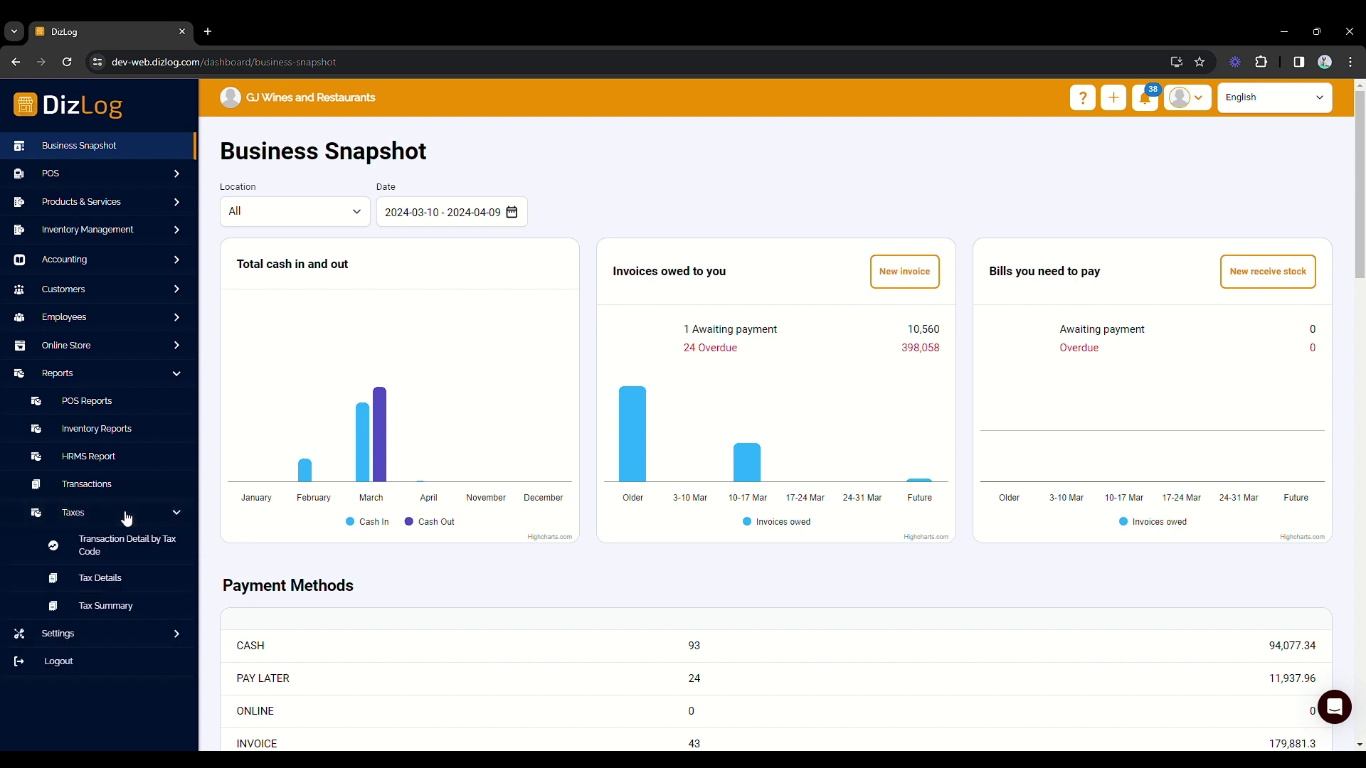
left_click(138, 548)
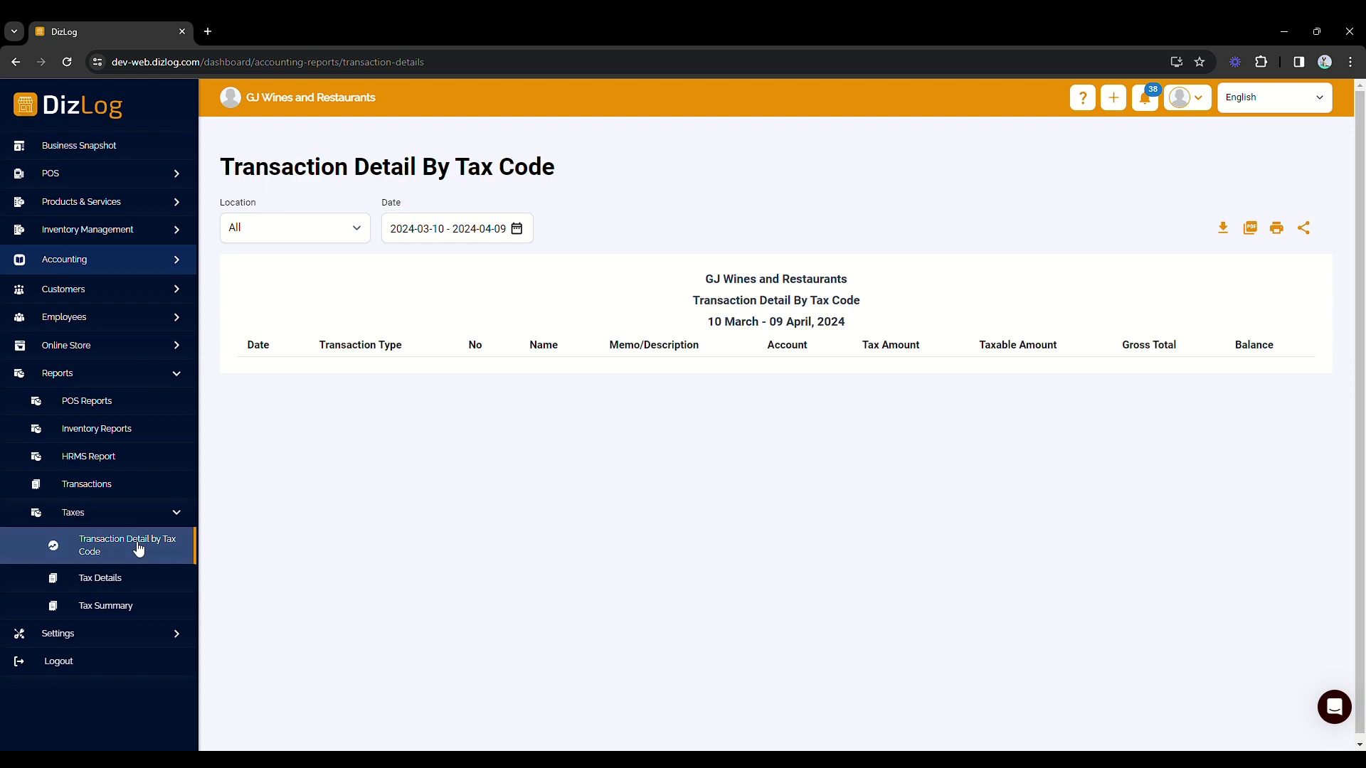
left_click(450, 226)
left_click(451, 222)
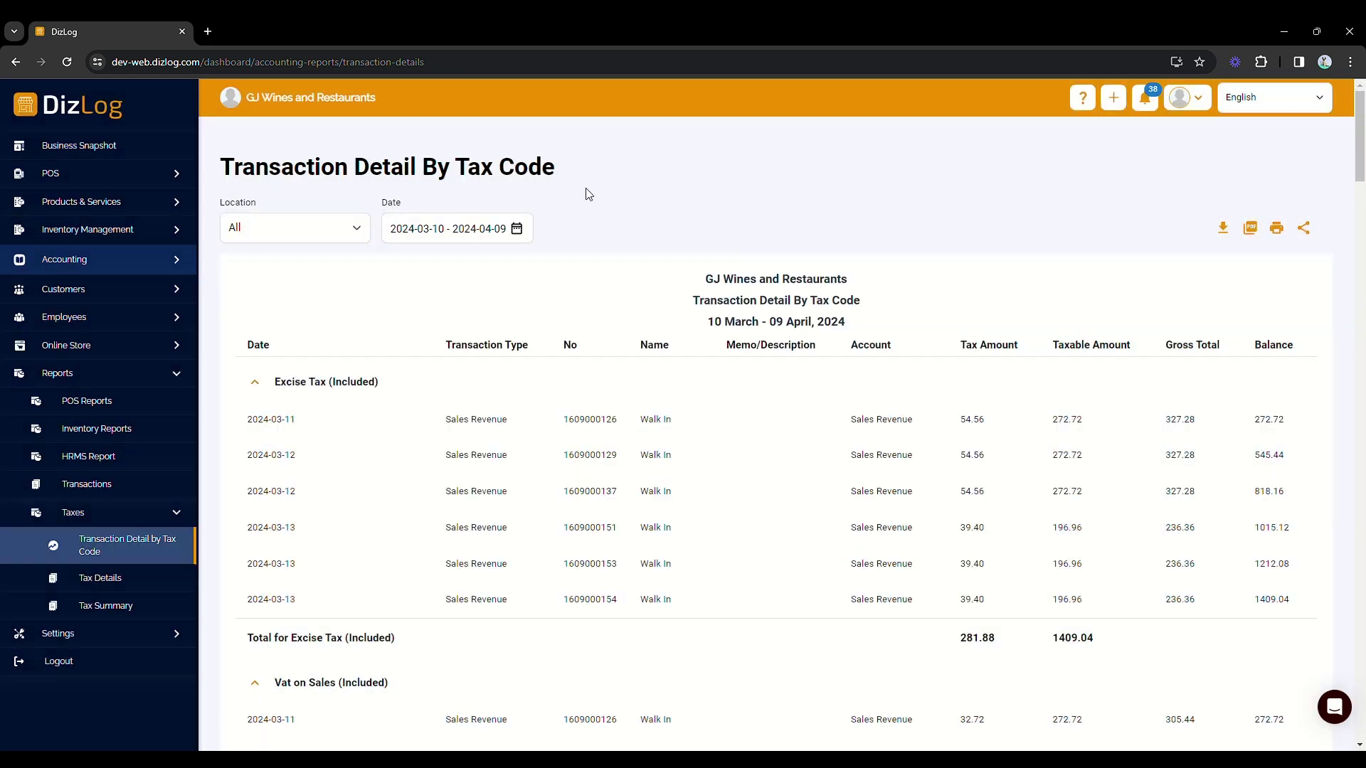
scroll(611, 388, "down", 3)
scroll(617, 414, "down", 6)
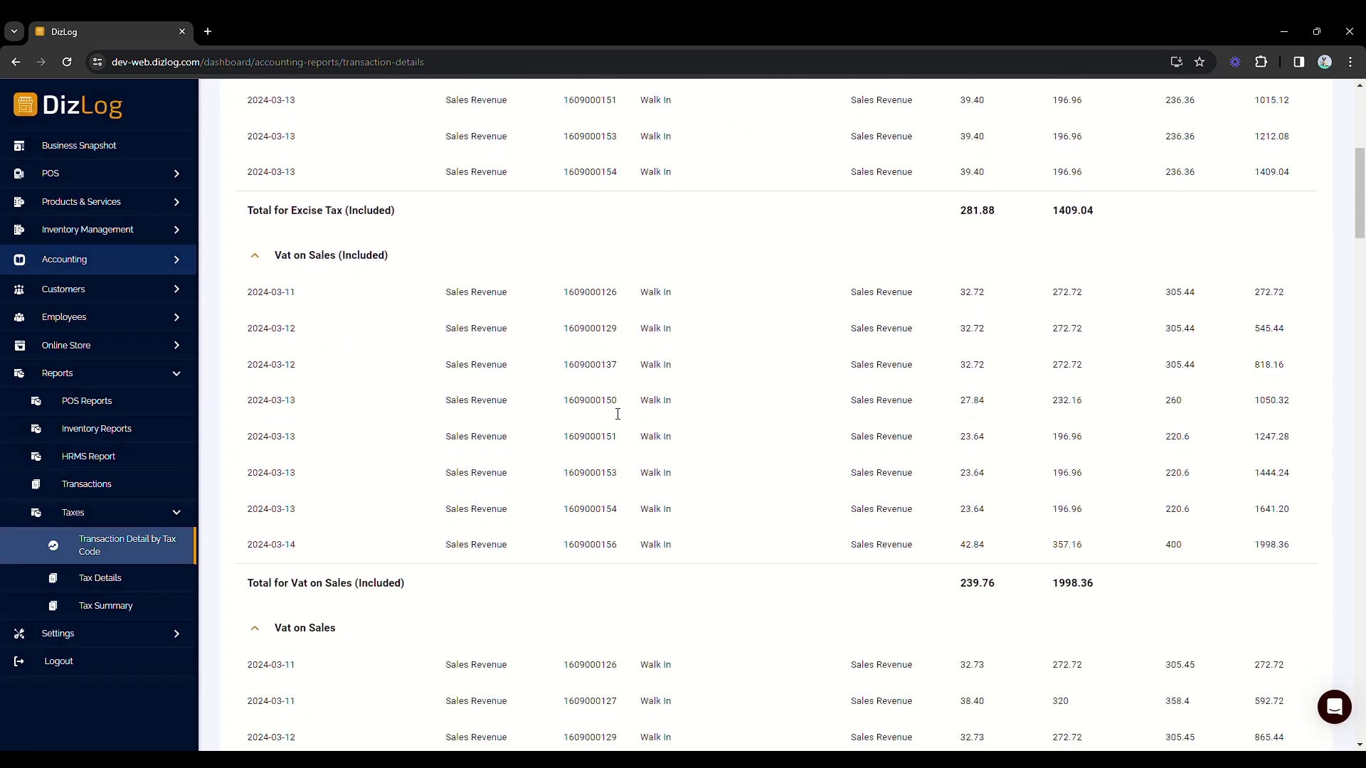
scroll(617, 414, "down", 1)
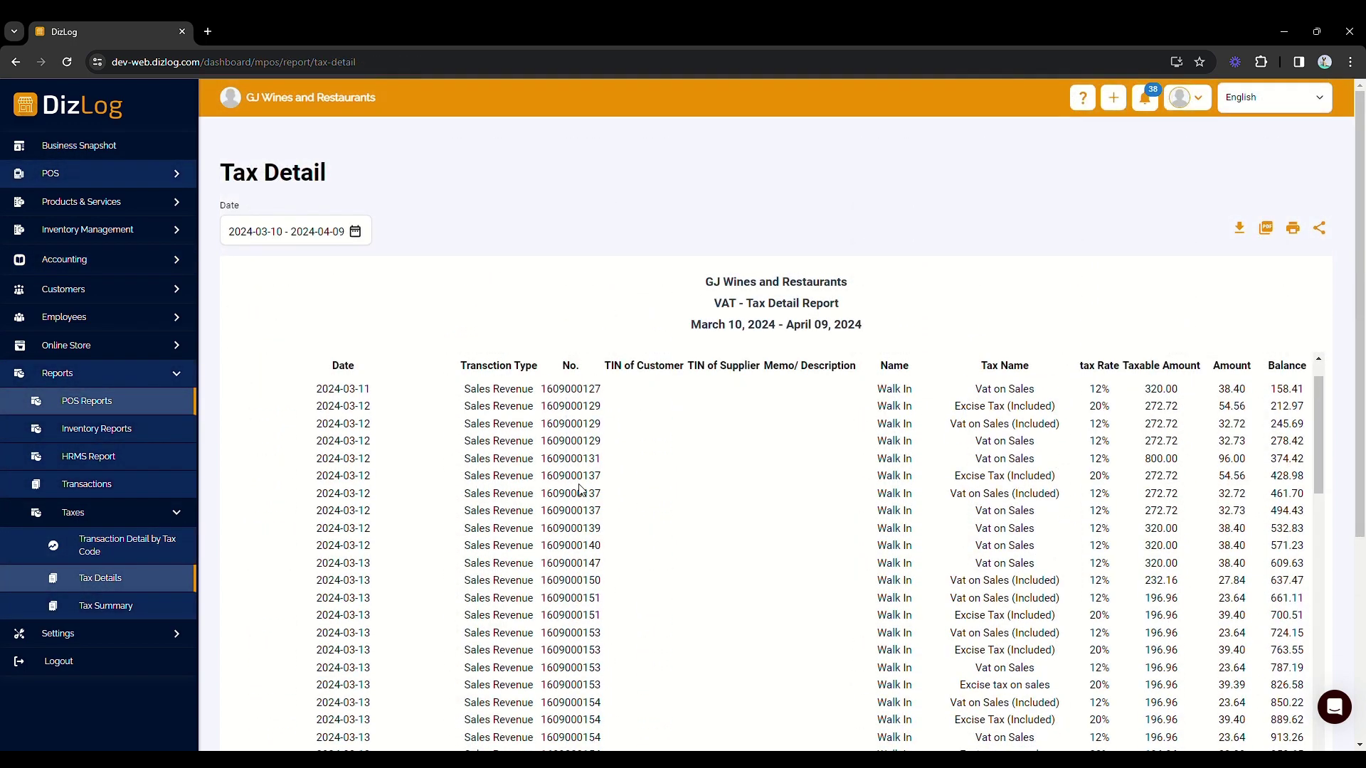
Step: Scroll through the VAT Tax Detail report's transactions for March 10–April 09, 2024
scroll(580, 491, "down", 3)
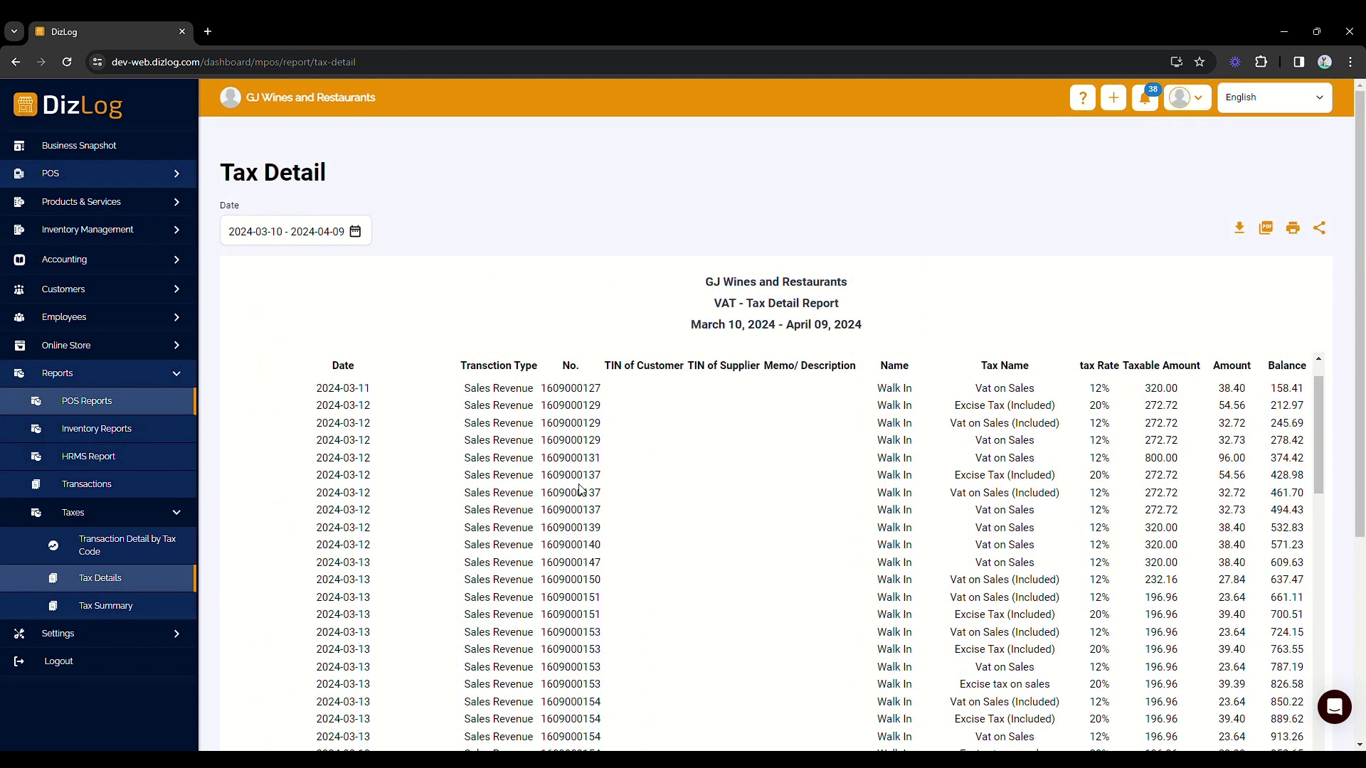
scroll(580, 491, "down", 8)
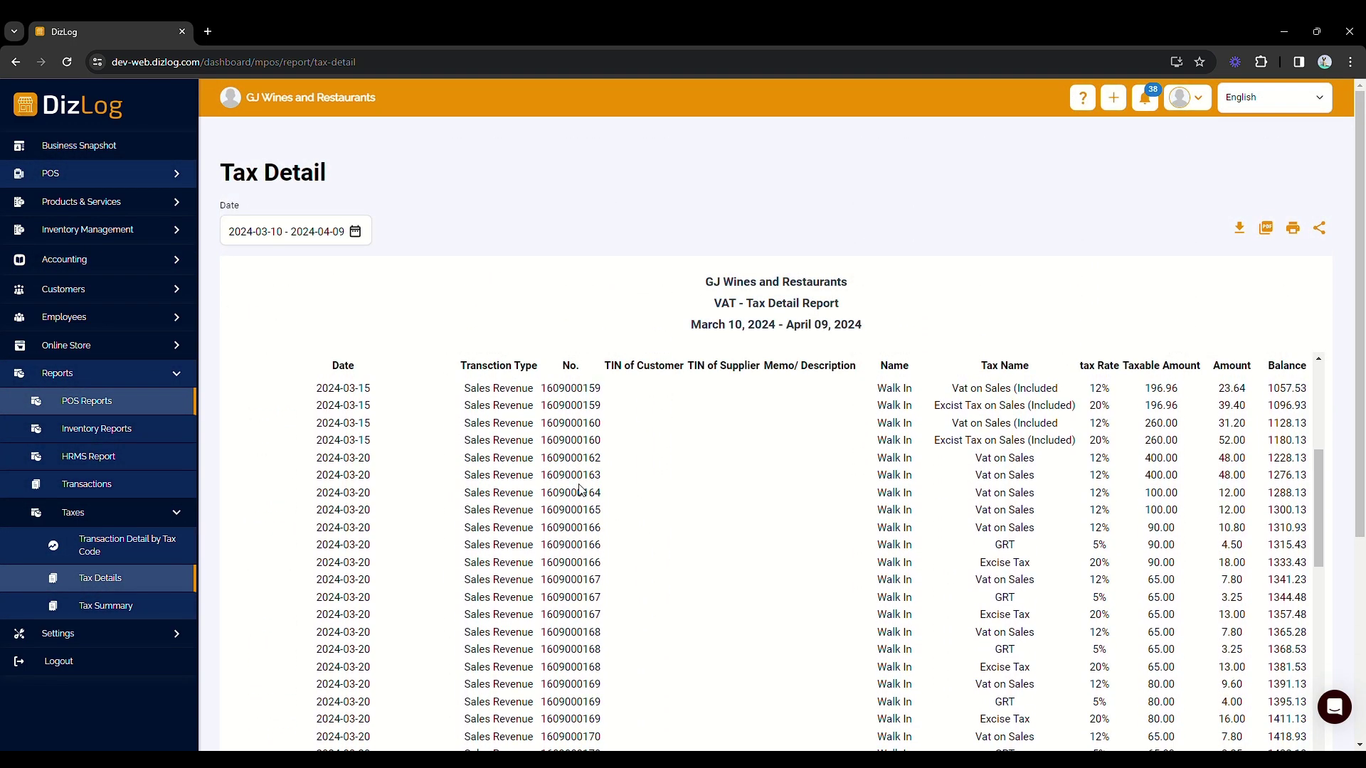